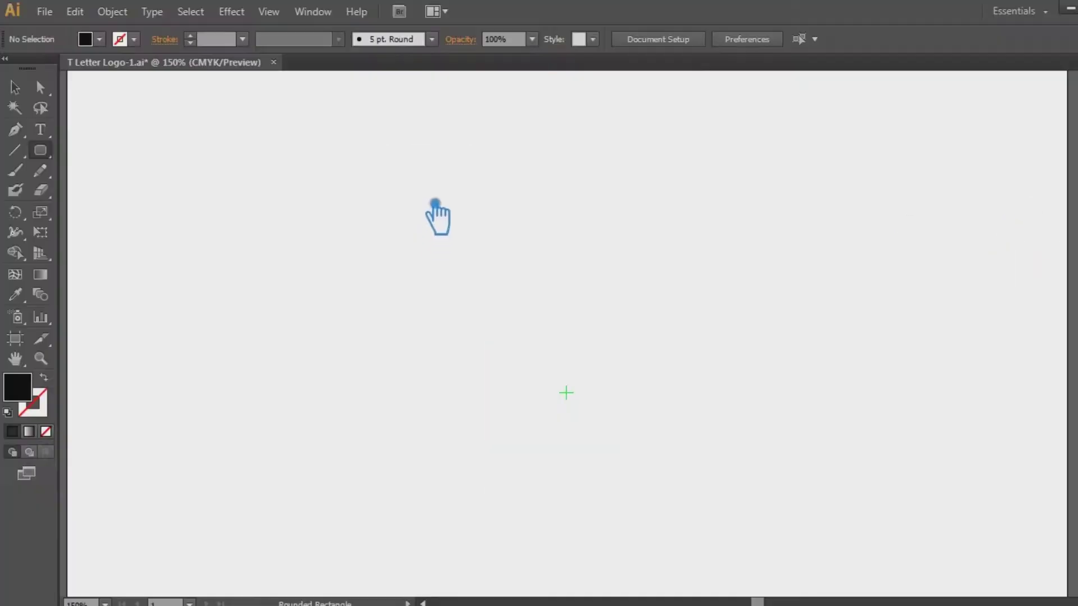
Step: Draw a tall narrow rounded rectangle, about 55 by 237 pt, for the T's stem
{"action": "left_click_drag", "start_coordinate": [434, 208], "coordinate": [504, 503]}
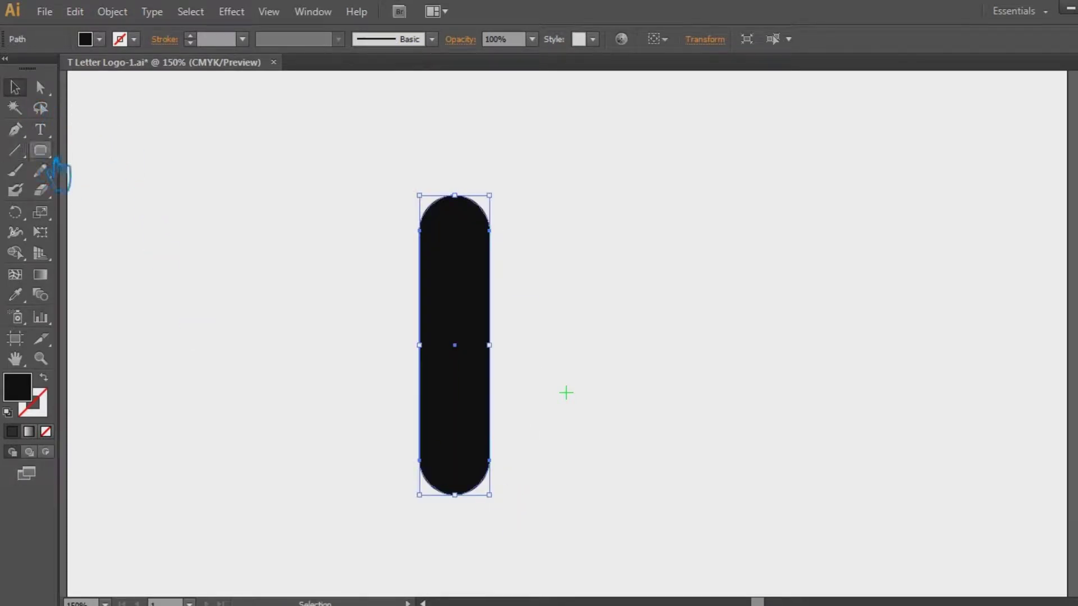
Step: Draw a wide rounded-rectangle crossbar, about 238 by 53 pt, above the stem
{"action": "left_click", "coordinate": [18, 88]}
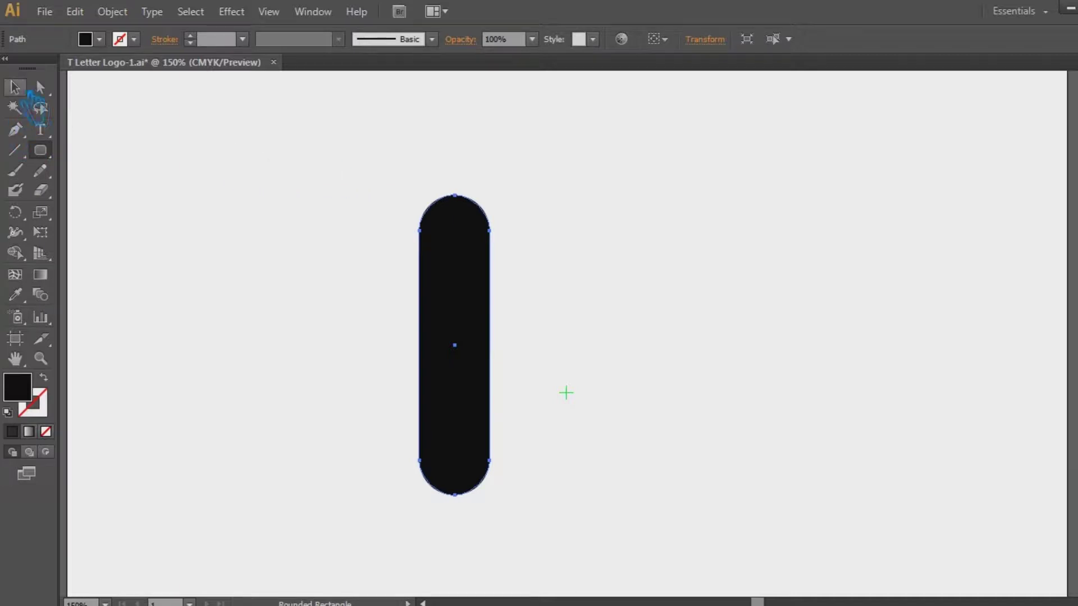
{"action": "key", "text": "ctrl"}
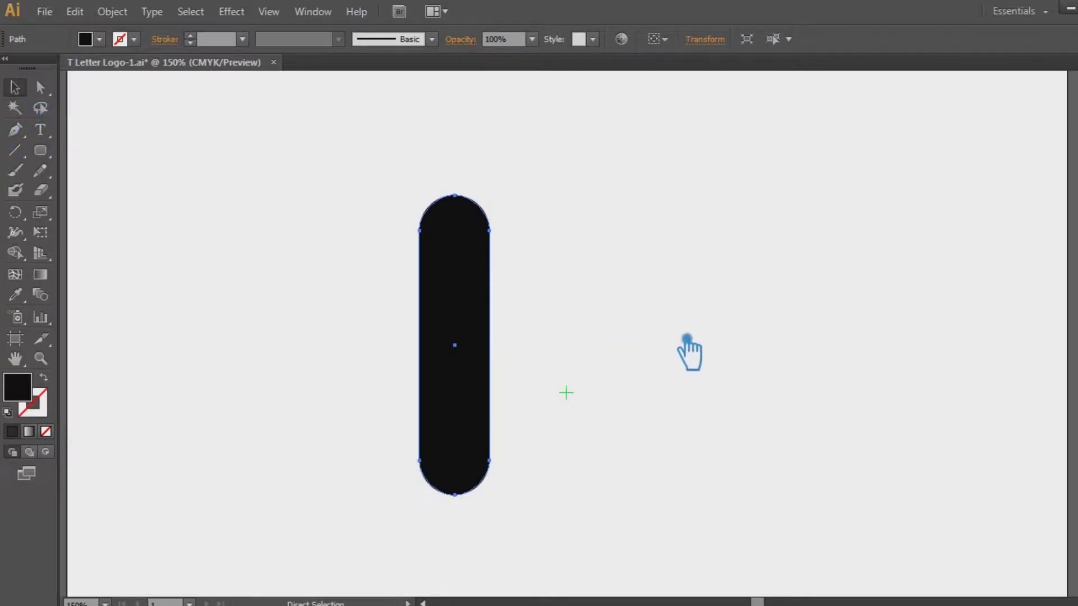
{"action": "left_click", "coordinate": [40, 150]}
{"action": "left_click", "coordinate": [581, 208]}
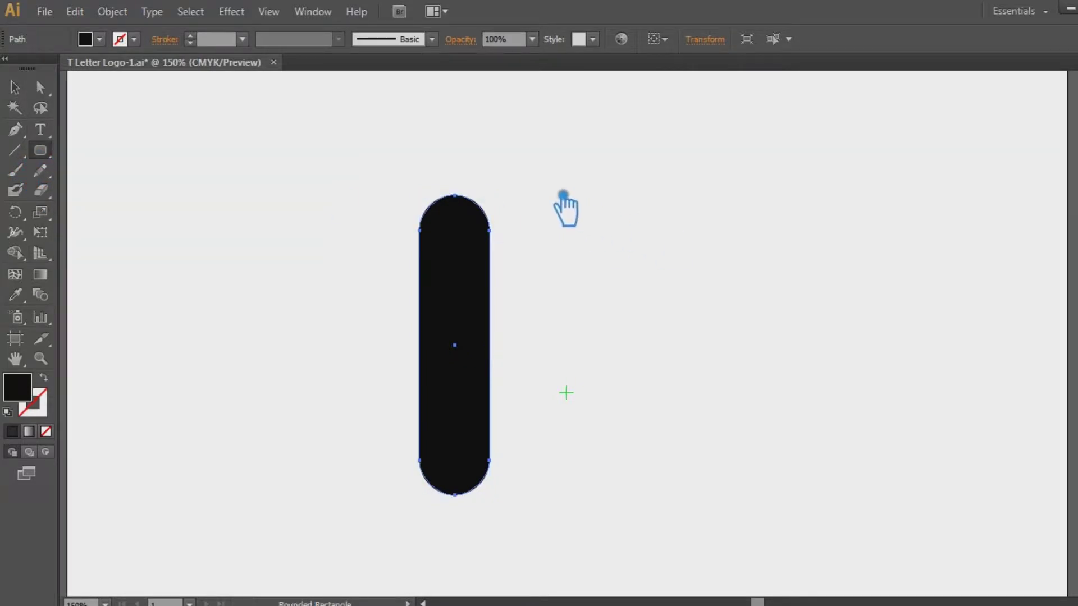
{"action": "mouse_move", "coordinate": [267, 113]}
{"action": "left_mouse_down"}
{"action": "mouse_move", "coordinate": [620, 186]}
{"action": "mouse_move", "coordinate": [584, 190]}
{"action": "left_mouse_up"}
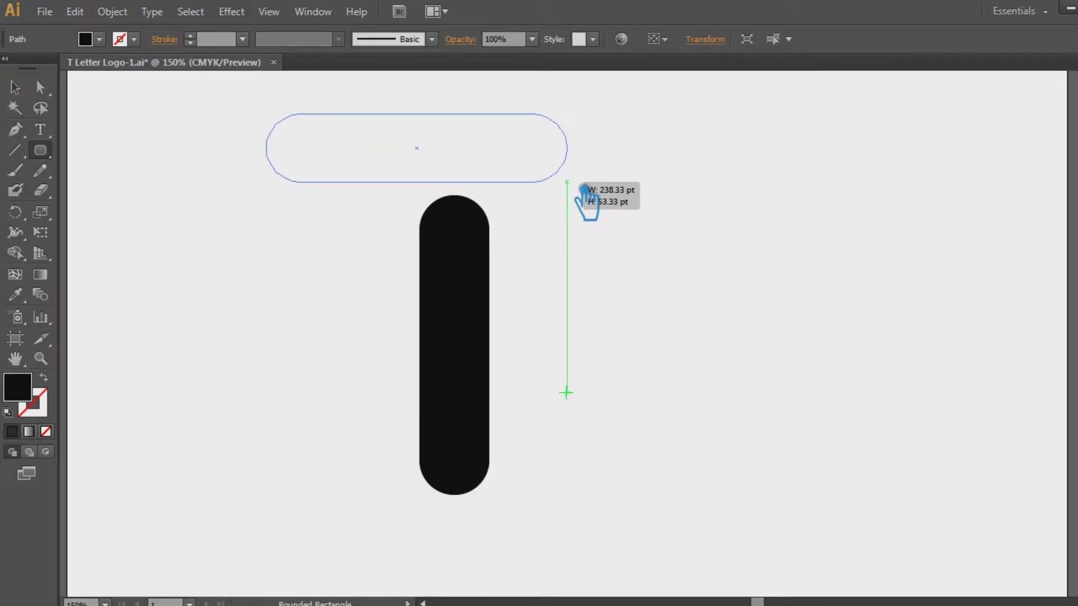
{"action": "left_click_drag", "start_coordinate": [583, 189], "coordinate": [584, 191]}
Step: Move the crossbar down onto the top of the stem to form the T
{"action": "key", "text": "v"}
{"action": "mouse_move", "coordinate": [490, 162]}
{"action": "left_mouse_down"}
{"action": "mouse_move", "coordinate": [549, 211]}
{"action": "mouse_move", "coordinate": [528, 198]}
{"action": "mouse_move", "coordinate": [539, 226]}
{"action": "left_mouse_up"}
{"action": "left_click", "coordinate": [580, 281]}
{"action": "left_click", "coordinate": [490, 262]}
{"action": "left_click", "coordinate": [550, 203]}
{"action": "left_click", "coordinate": [609, 392]}
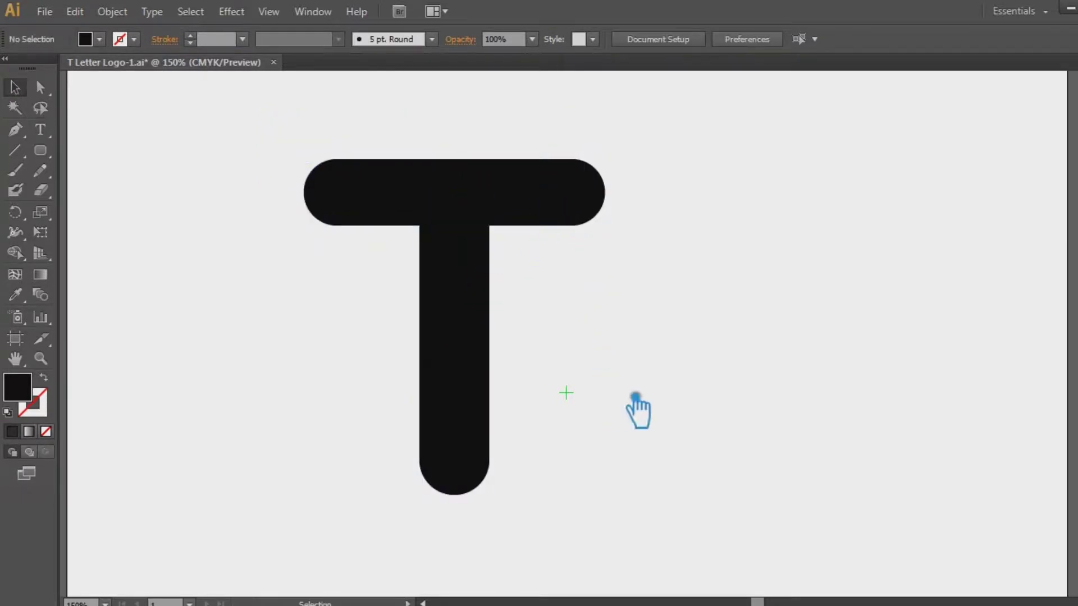
Step: Select the stem and try enlarging it around its centre, then undo it
{"action": "left_click", "coordinate": [466, 309]}
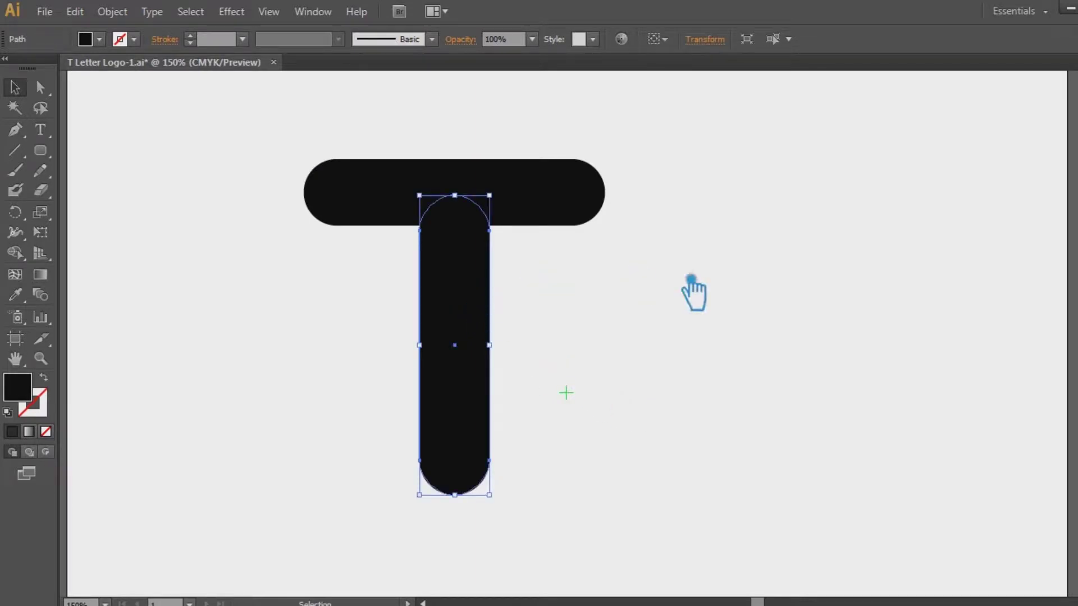
{"action": "left_click", "coordinate": [673, 422]}
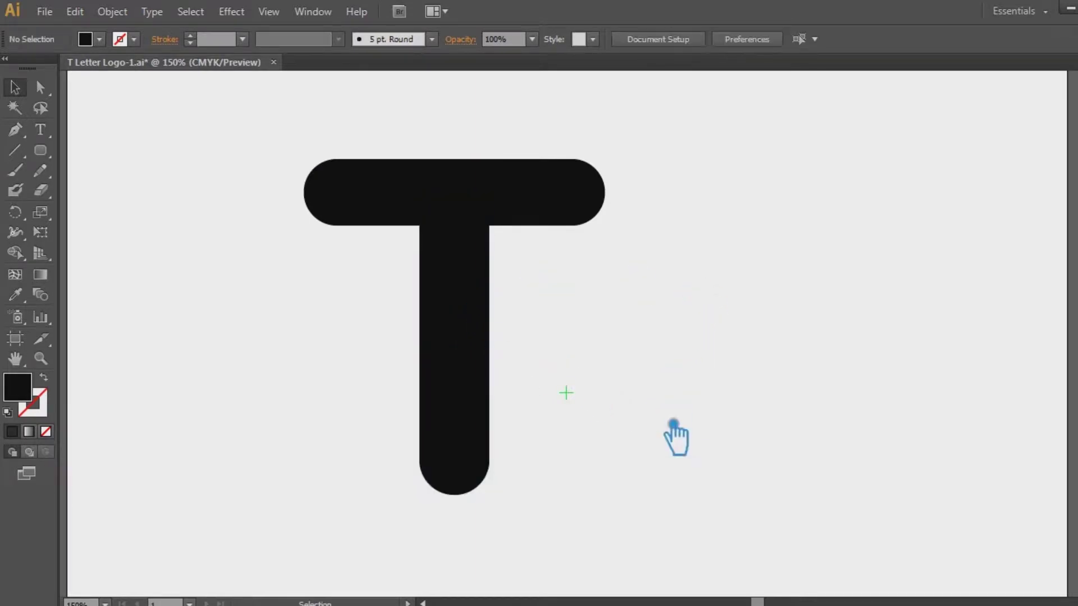
{"action": "left_click", "coordinate": [470, 278]}
{"action": "key", "text": "a"}
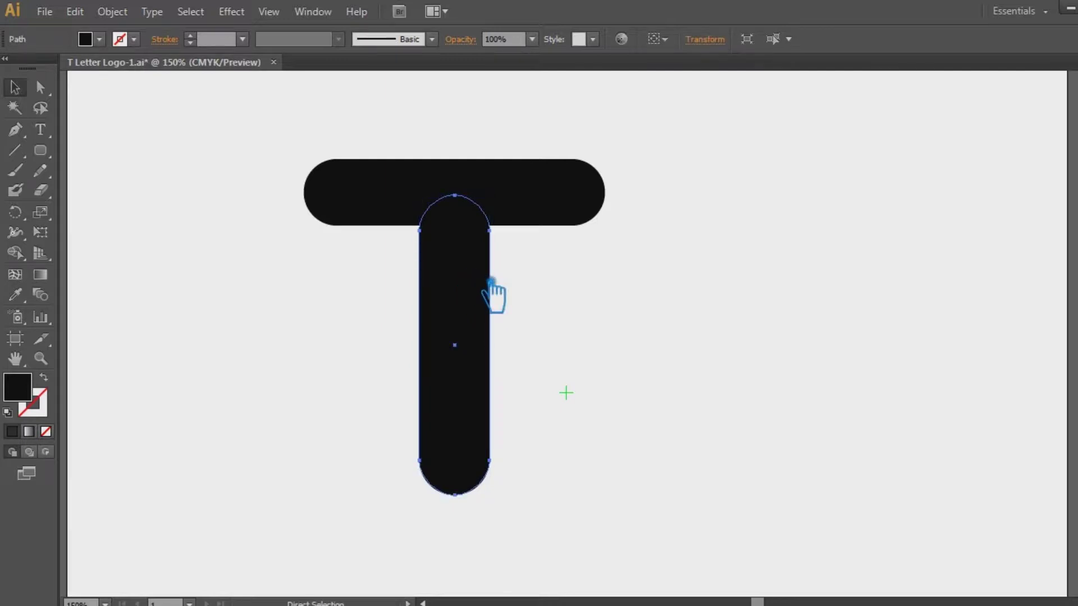
{"action": "key", "text": "v"}
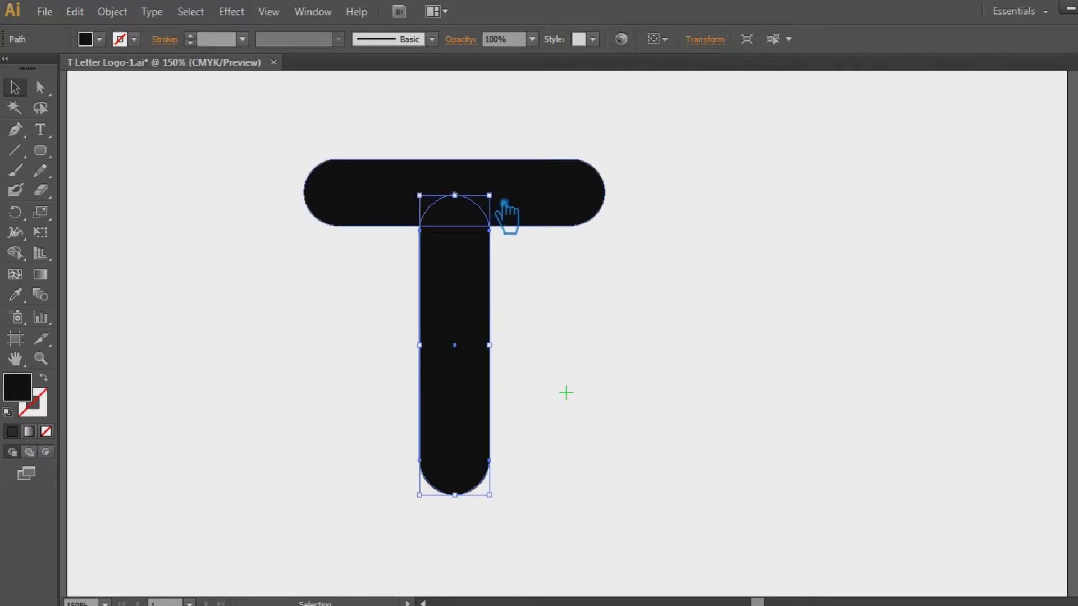
{"action": "left_click_drag", "start_coordinate": [504, 200], "coordinate": [544, 179]}
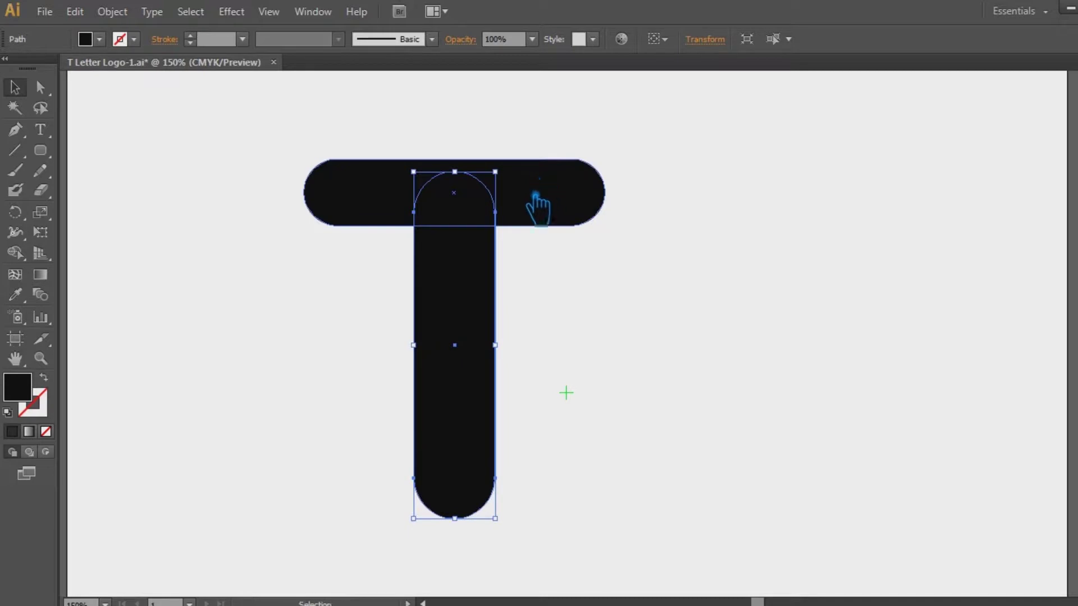
{"action": "key", "text": "ctrl+z"}
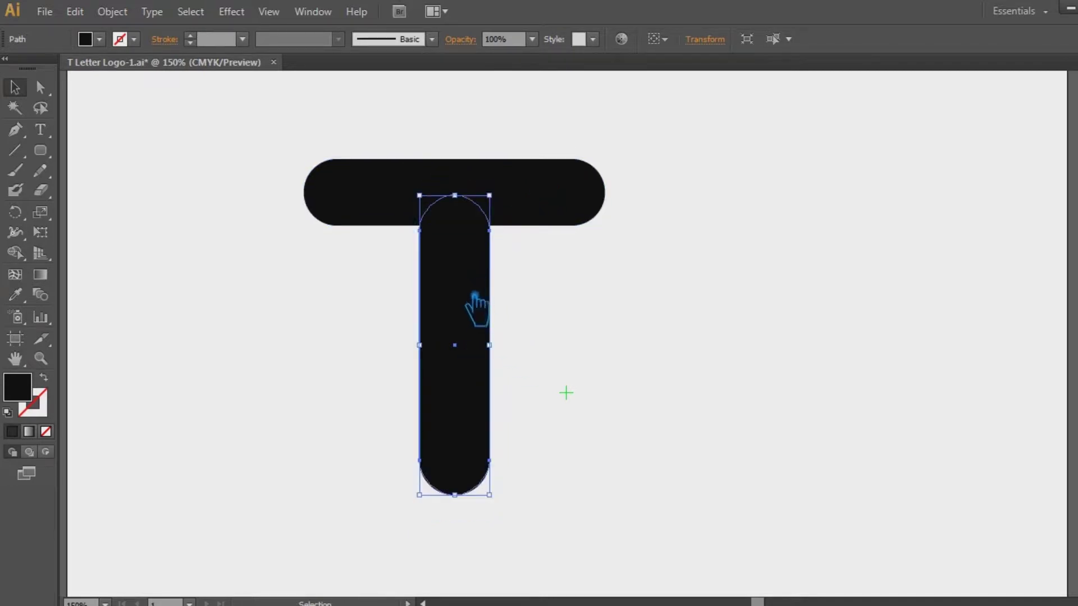
{"action": "key", "text": "ctrl+shift+a"}
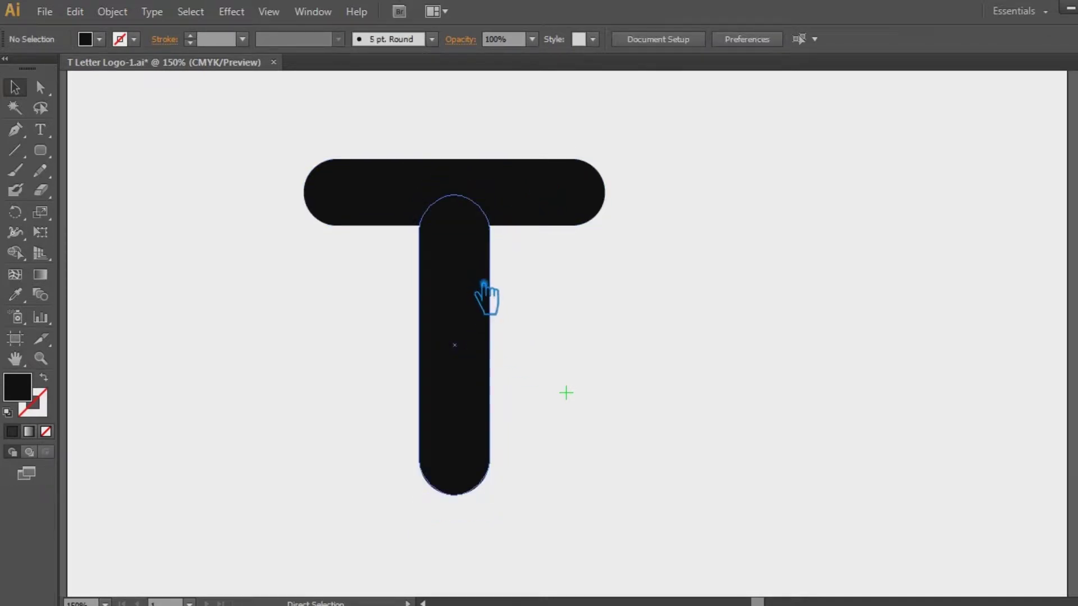
Step: Paste a copy of the stem in front and enlarge it evenly around its centre
{"action": "left_click", "coordinate": [483, 285]}
{"action": "left_click_drag", "start_coordinate": [473, 320], "coordinate": [558, 320]}
{"action": "key", "text": "ctrl+z"}
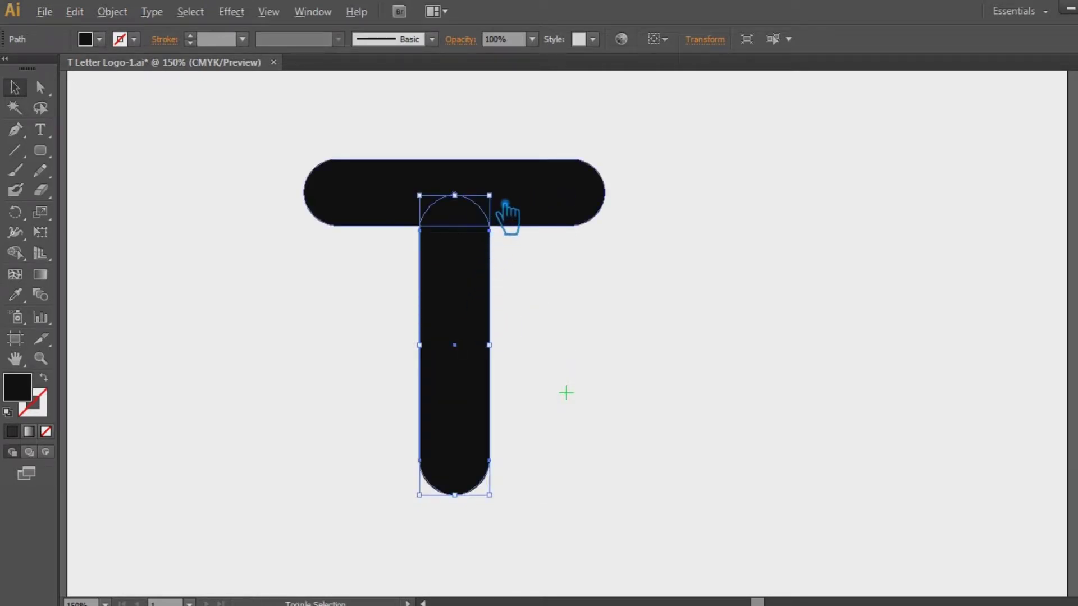
{"action": "left_click_drag", "start_coordinate": [505, 204], "coordinate": [533, 177]}
{"action": "left_click", "coordinate": [549, 211], "text": "shift"}
{"action": "left_click_drag", "start_coordinate": [711, 389], "coordinate": [317, 185]}
{"action": "left_click", "coordinate": [746, 335]}
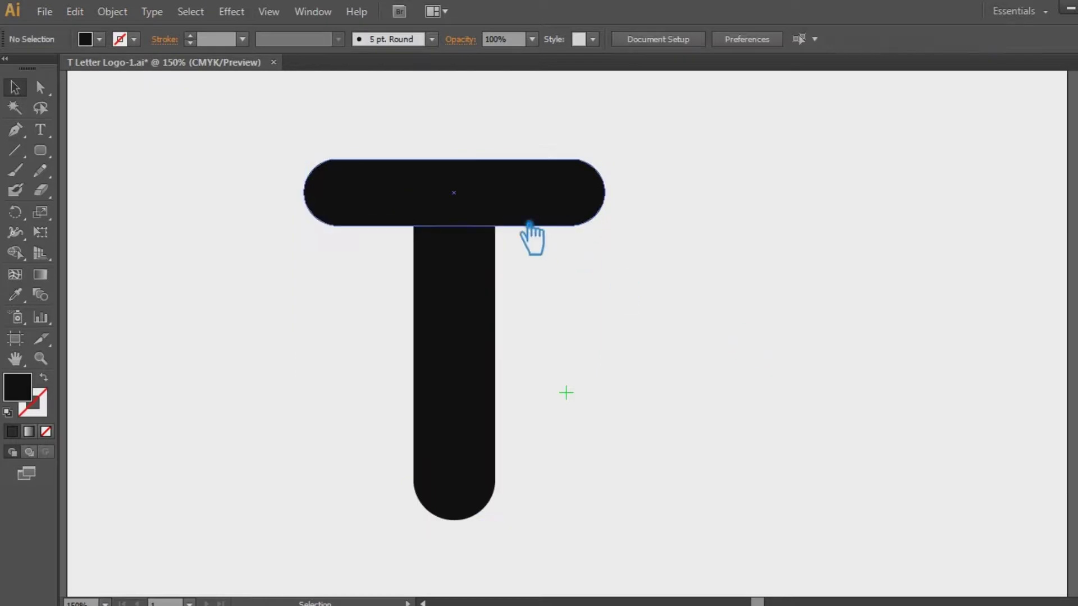
Step: Nudge the enlarged stem copy down and select it together with the crossbar
{"action": "left_click", "coordinate": [468, 425]}
{"action": "key", "text": "Down"}
{"action": "key", "text": "Down"}
{"action": "left_click", "coordinate": [540, 191]}
{"action": "left_click", "coordinate": [631, 457]}
{"action": "left_click_drag", "start_coordinate": [691, 421], "coordinate": [296, 163]}
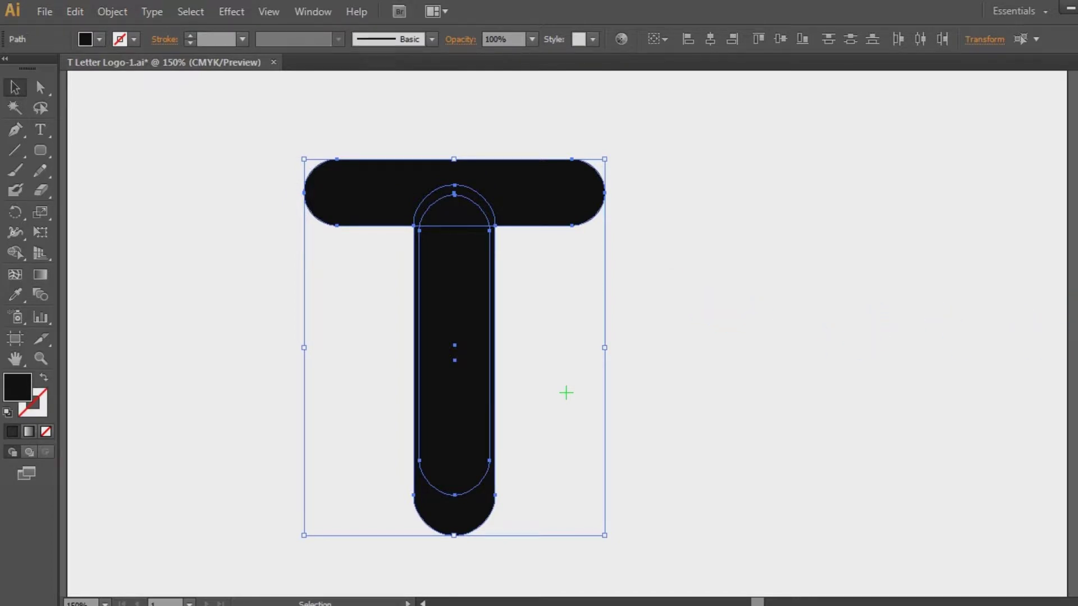
Step: Divide the overlapping crossbar and stem copy with Pathfinder and ungroup the pieces
{"action": "left_click", "coordinate": [938, 432]}
{"action": "left_click", "coordinate": [901, 334]}
{"action": "left_click", "coordinate": [481, 312]}
{"action": "right_click", "coordinate": [462, 290]}
{"action": "left_click", "coordinate": [517, 393]}
{"action": "left_click", "coordinate": [637, 464]}
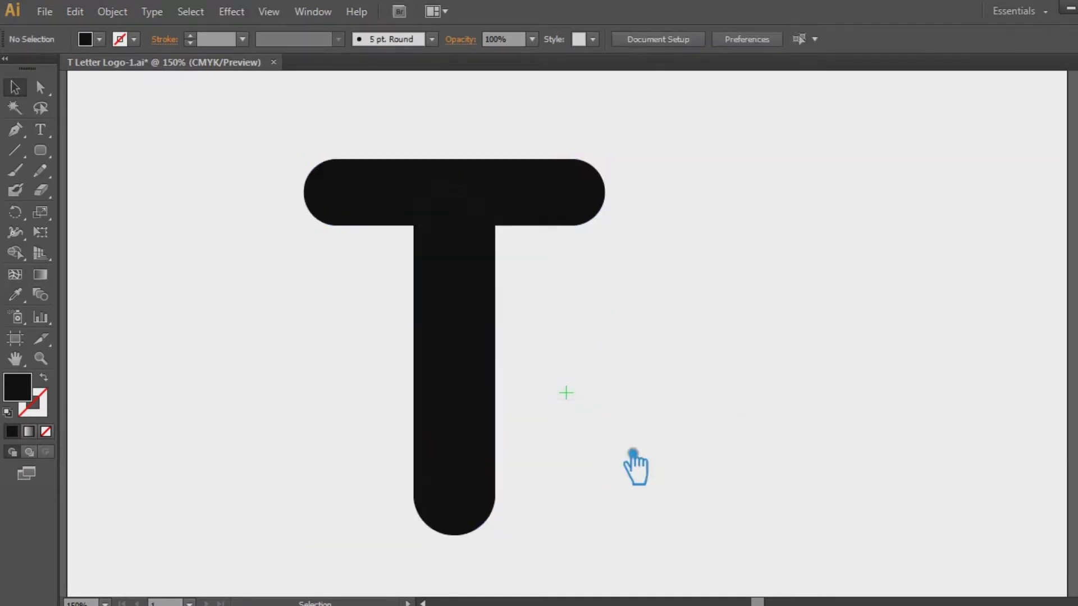
Step: Delete the leftover enlarged stem piece, leaving a thin arc gap below the crossbar
{"action": "left_click", "coordinate": [480, 523]}
{"action": "key", "text": "Delete"}
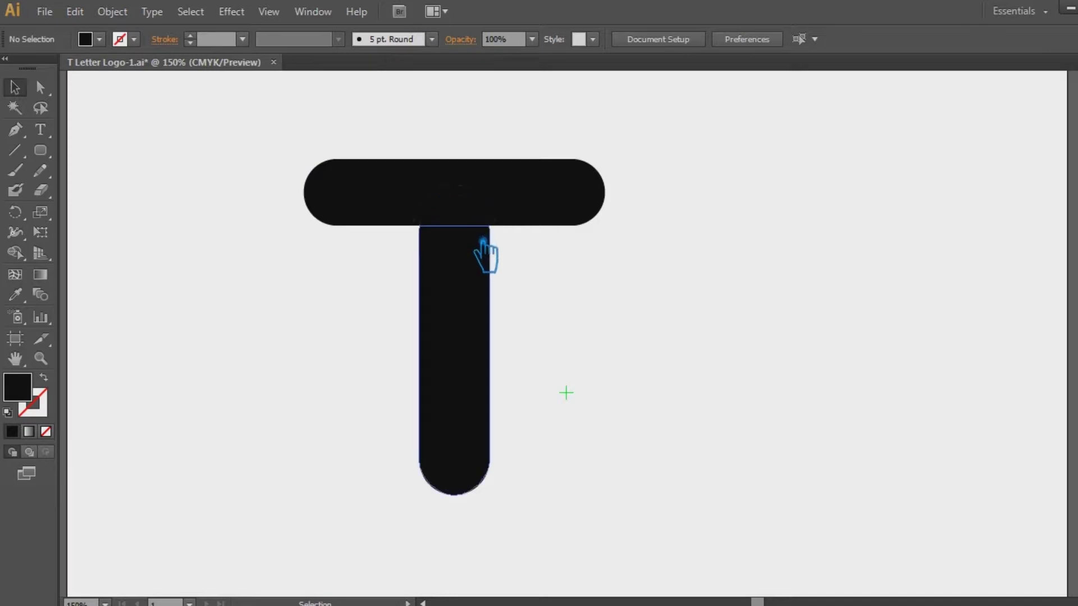
{"action": "left_click", "coordinate": [477, 245]}
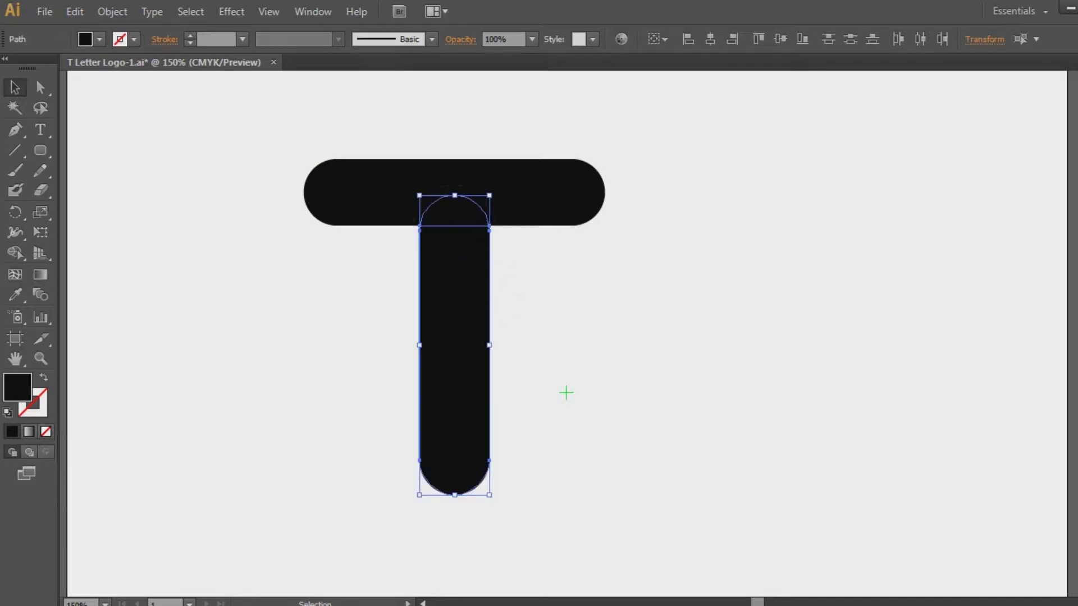
{"action": "key", "text": "shift+ctrl+F9"}
{"action": "left_click", "coordinate": [493, 216]}
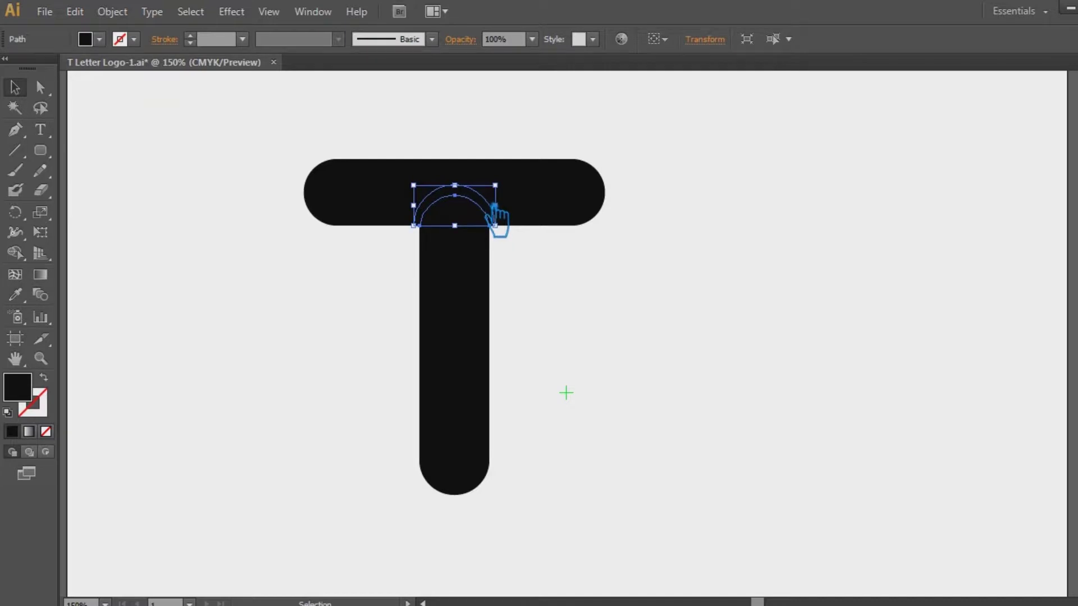
{"action": "left_click", "coordinate": [595, 238]}
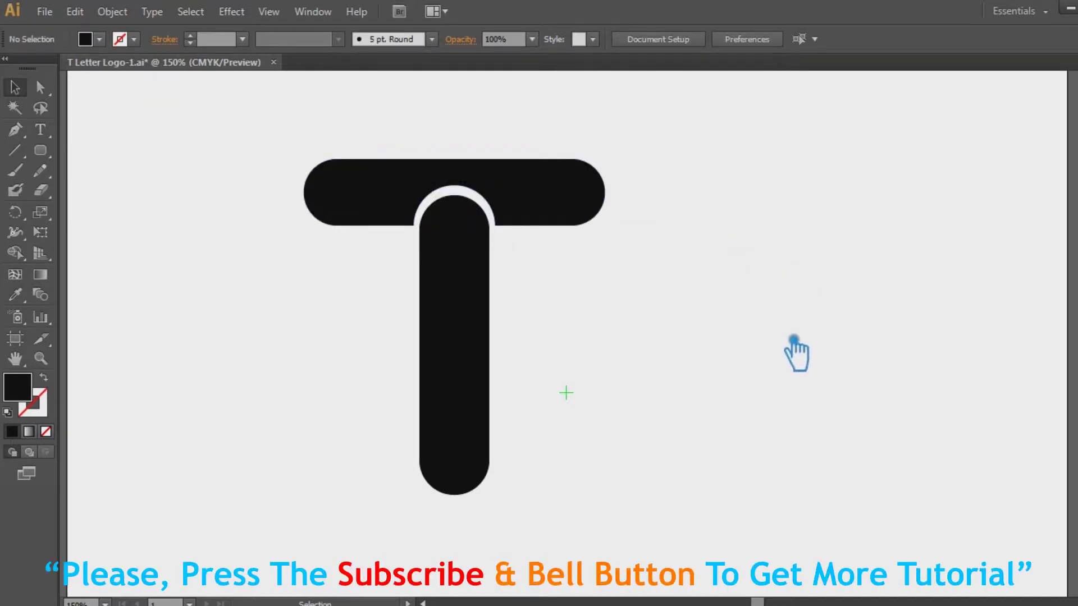
{"action": "left_click", "coordinate": [479, 351]}
Step: Draw a curved path diagonally up across the stem from its lower left edge
{"action": "left_click", "coordinate": [685, 341]}
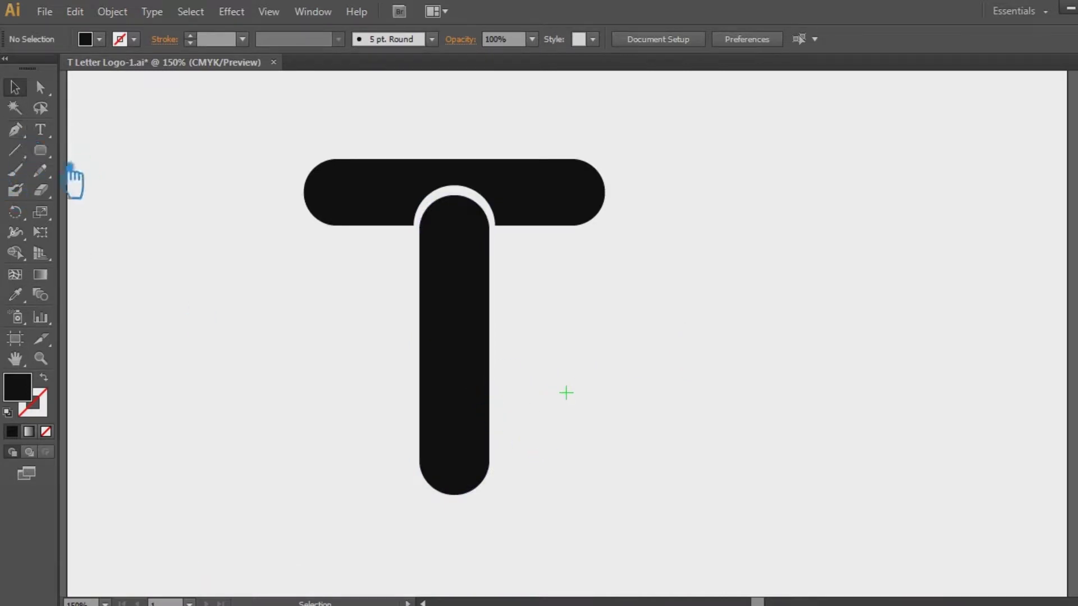
{"action": "left_click", "coordinate": [420, 464]}
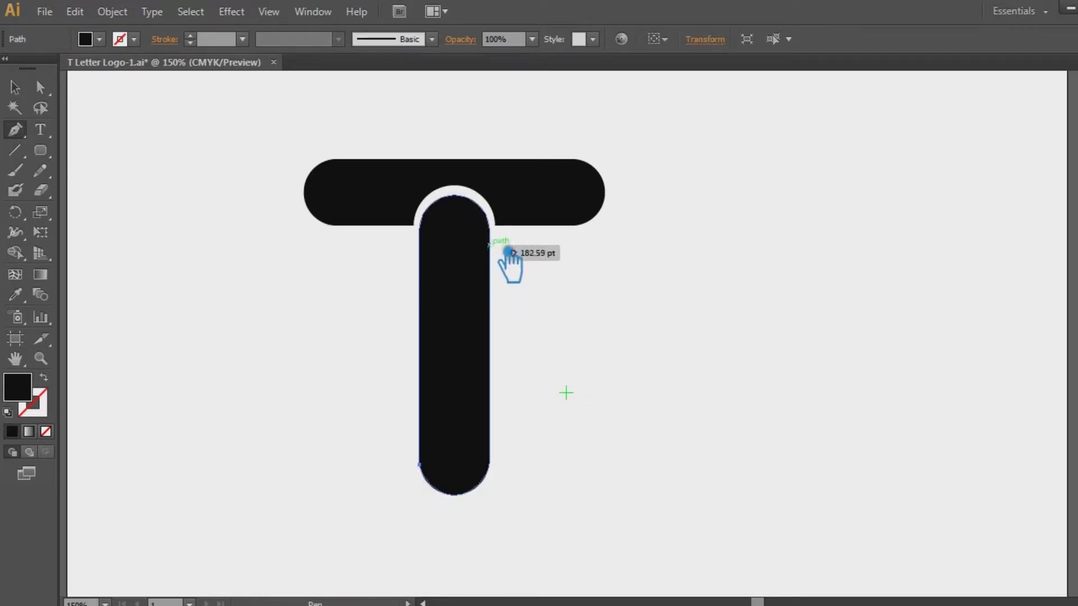
{"action": "left_click_drag", "start_coordinate": [488, 230], "coordinate": [561, 115]}
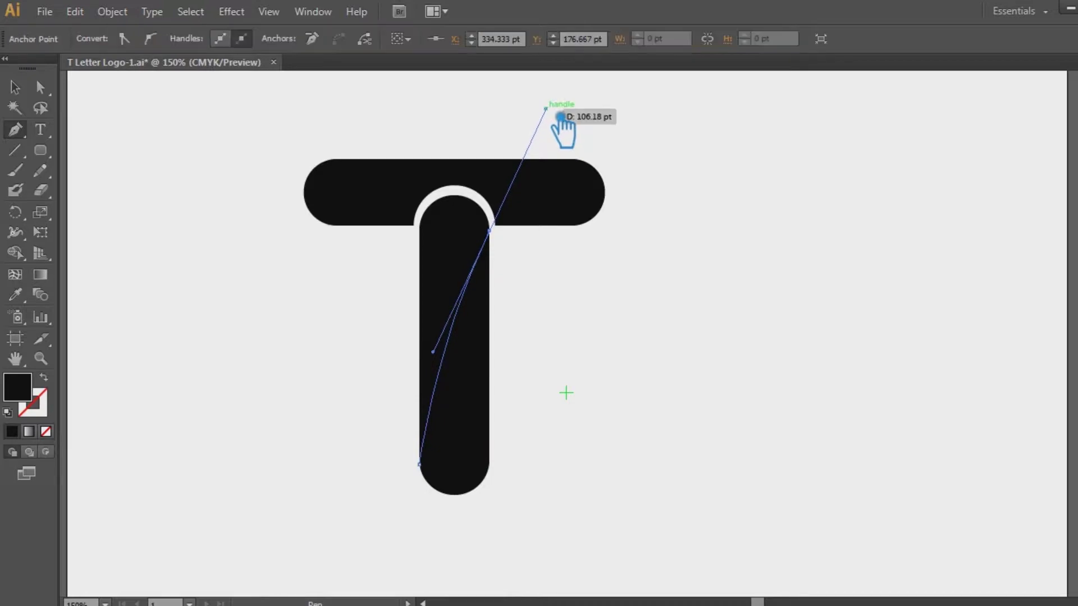
{"action": "left_click", "coordinate": [15, 87]}
Step: Snap the curve's ends onto the stem's edges and select the stem with the curve
{"action": "left_click", "coordinate": [467, 378]}
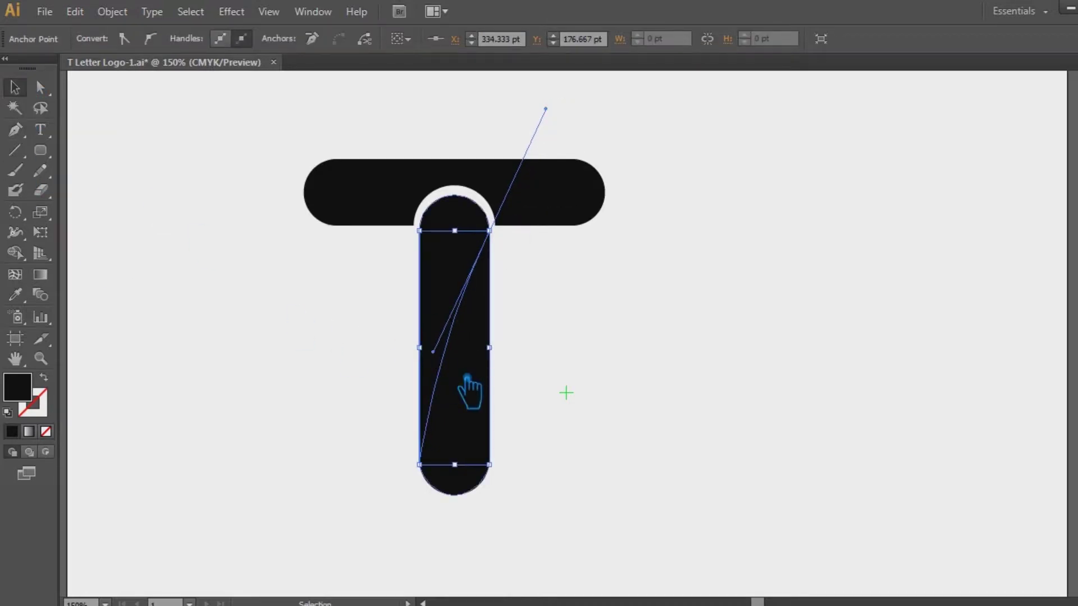
{"action": "left_click_drag", "start_coordinate": [466, 377], "coordinate": [436, 398]}
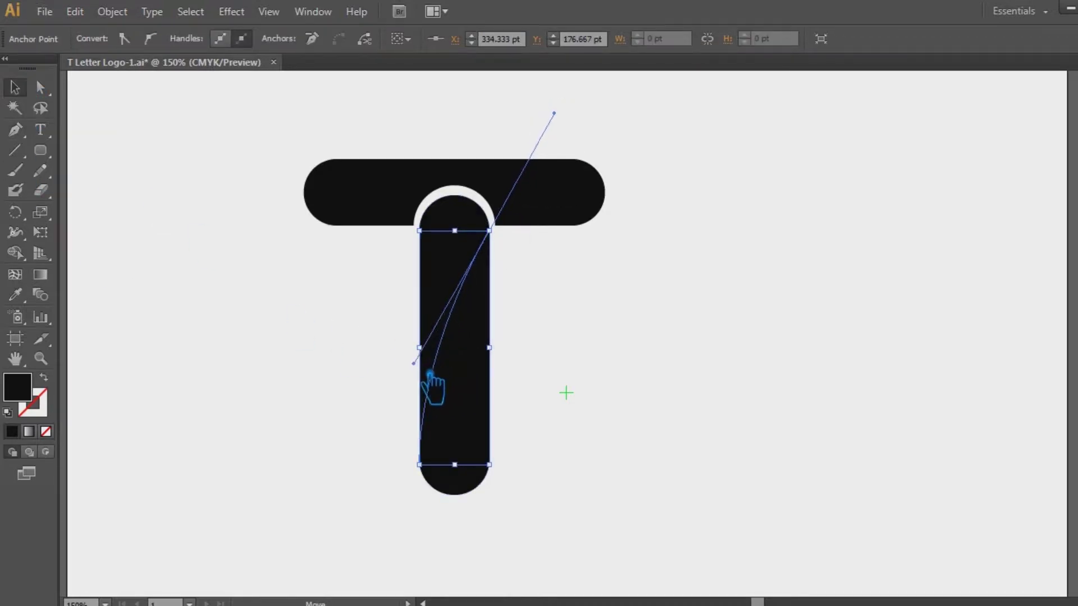
{"action": "left_click_drag", "start_coordinate": [435, 398], "coordinate": [429, 368]}
{"action": "left_click", "coordinate": [15, 87]}
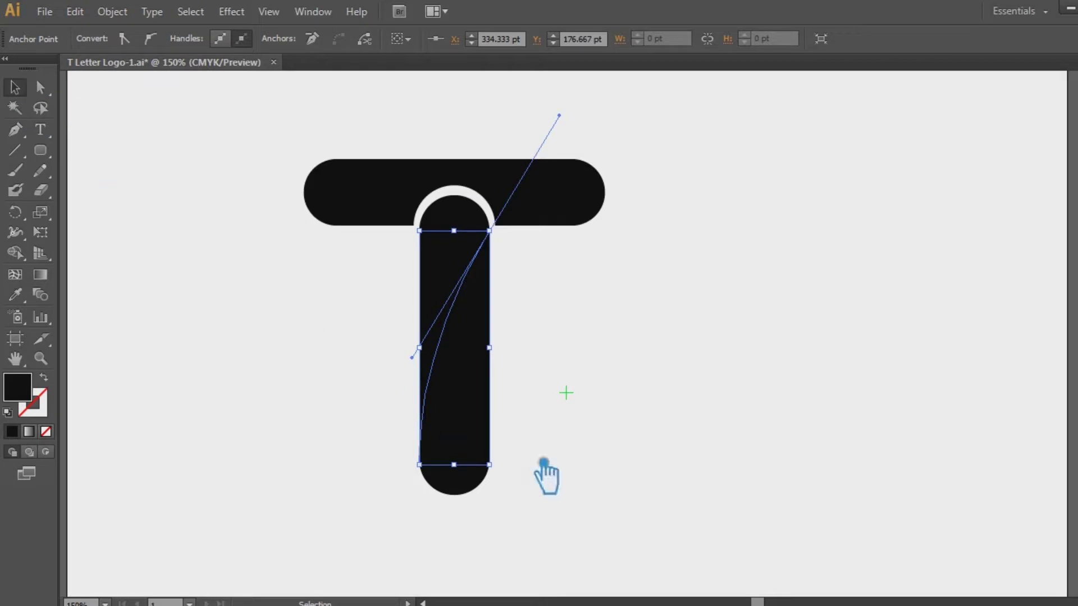
{"action": "left_click_drag", "start_coordinate": [548, 476], "coordinate": [340, 303]}
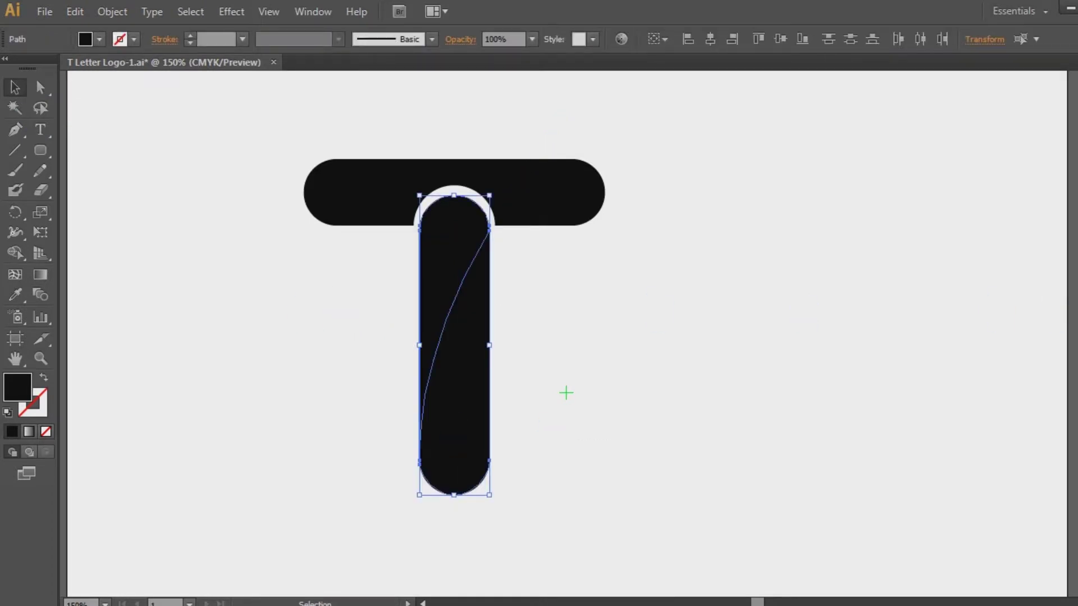
Step: Divide the stem along the curve, ungroup the pieces, and remove the extra sliver
{"action": "left_click", "coordinate": [943, 432]}
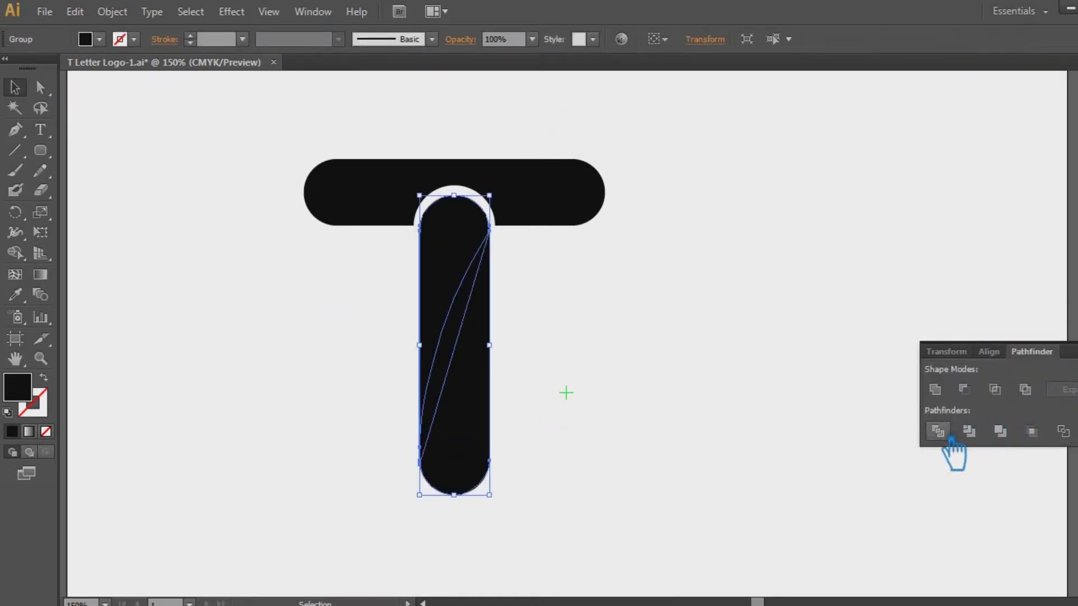
{"action": "left_click", "coordinate": [894, 319]}
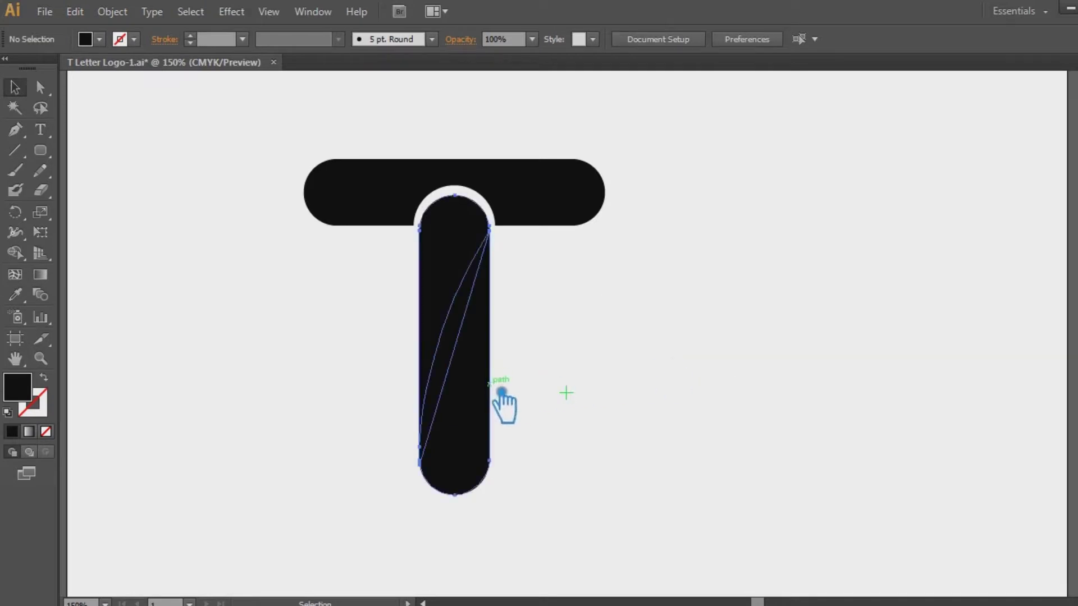
{"action": "right_click", "coordinate": [462, 355]}
{"action": "left_click", "coordinate": [531, 455]}
{"action": "left_click", "coordinate": [494, 373]}
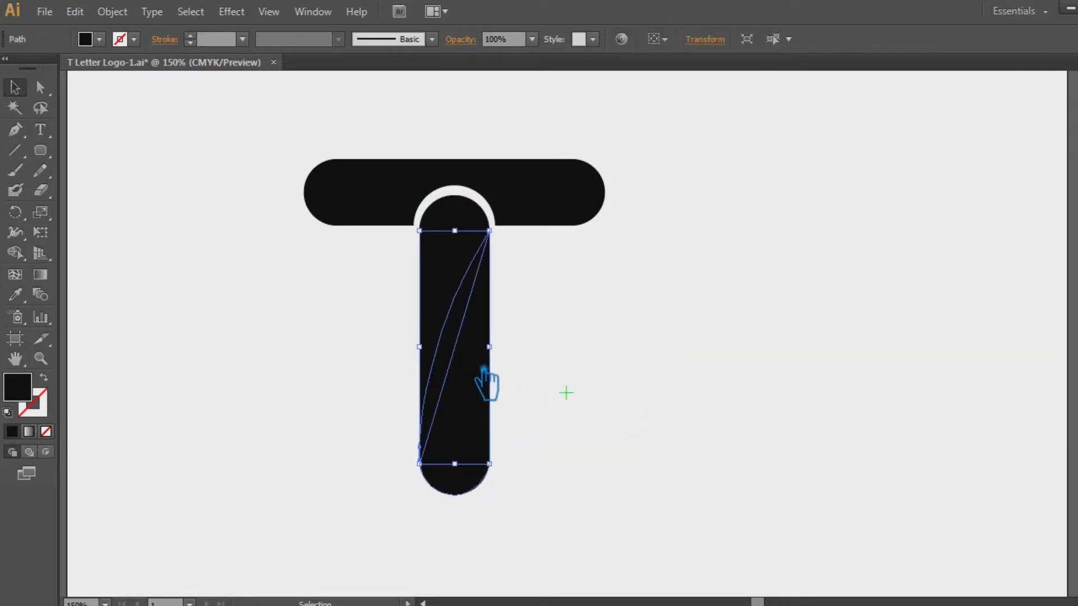
{"action": "left_click", "coordinate": [1069, 351]}
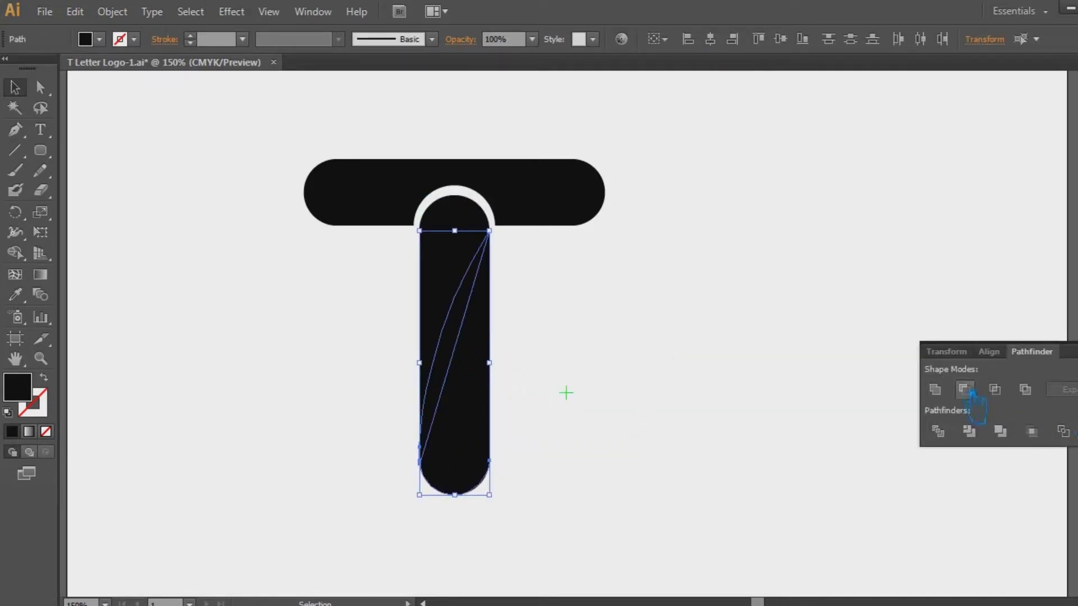
{"action": "left_click", "coordinate": [964, 389]}
{"action": "left_click", "coordinate": [503, 267]}
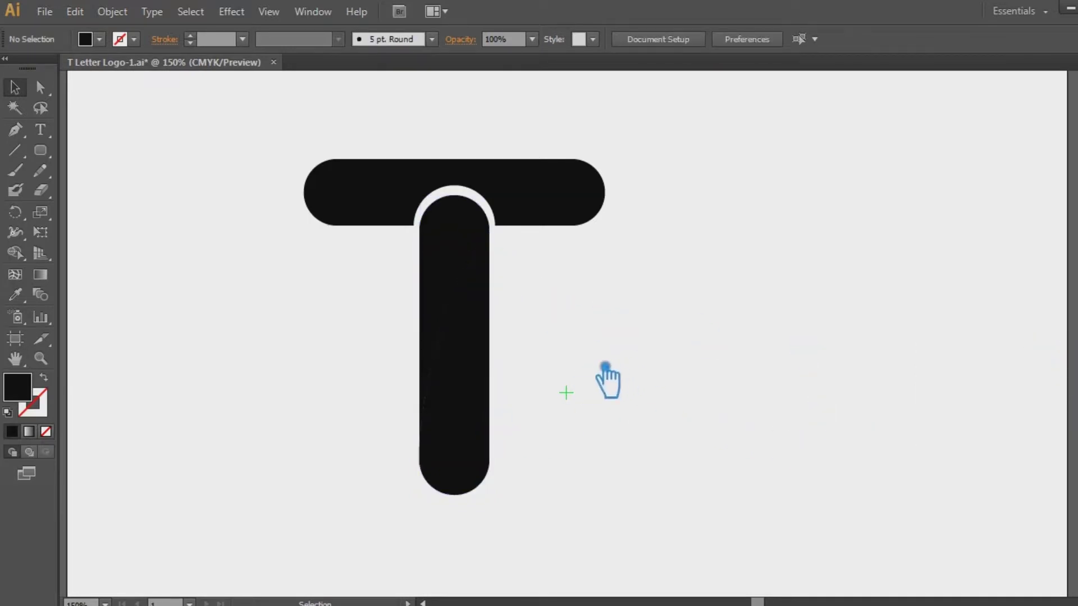
Step: Fill the right stem piece with a grey-to-black linear gradient and stretch it into place
{"action": "left_click", "coordinate": [477, 404]}
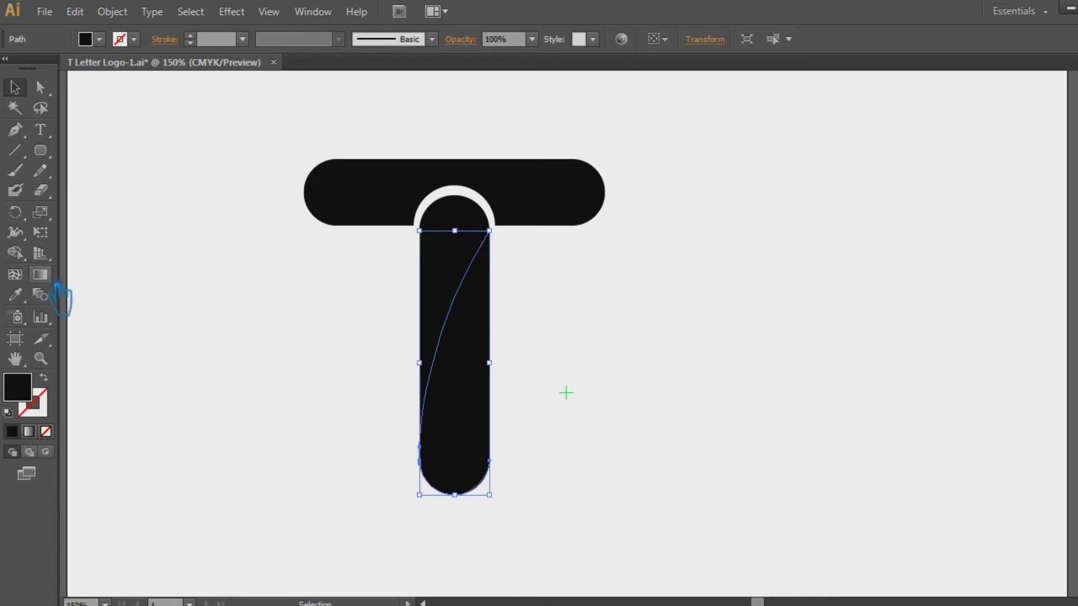
{"action": "left_click", "coordinate": [29, 431]}
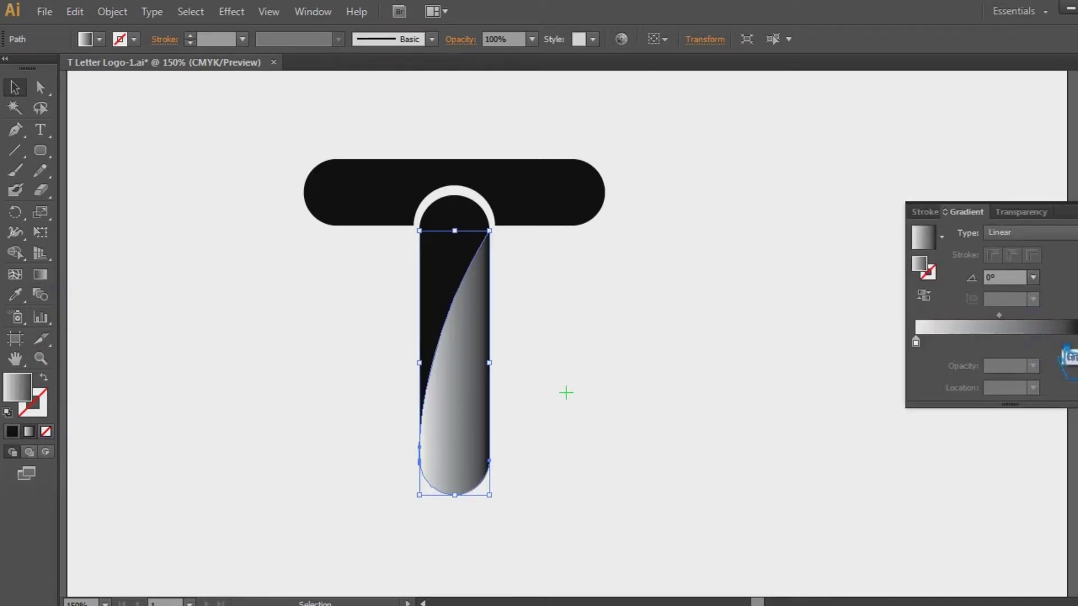
{"action": "left_click", "coordinate": [39, 275]}
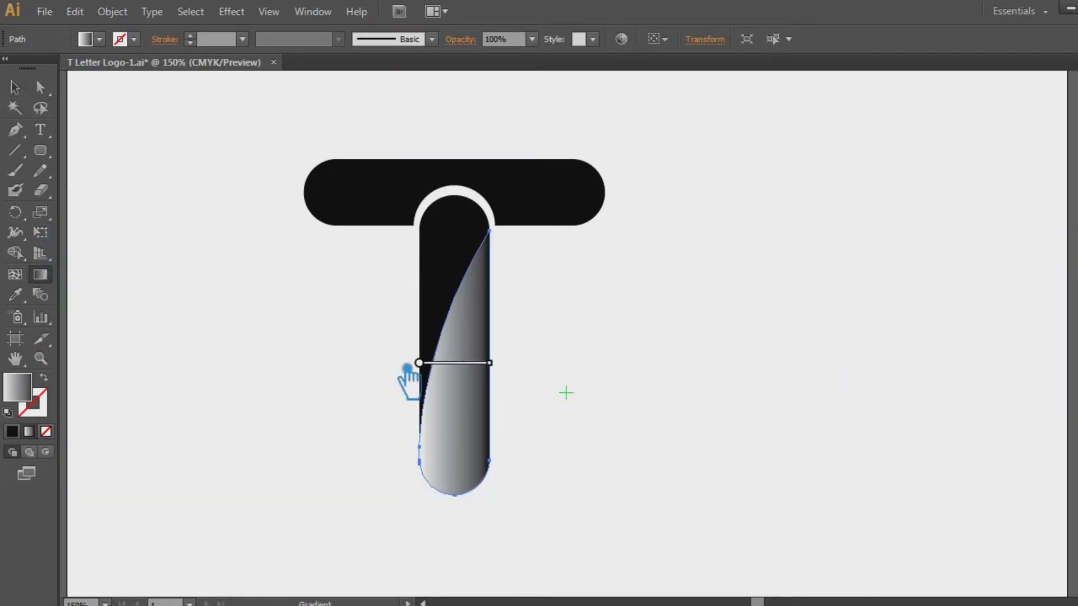
{"action": "left_click_drag", "start_coordinate": [506, 371], "coordinate": [564, 380]}
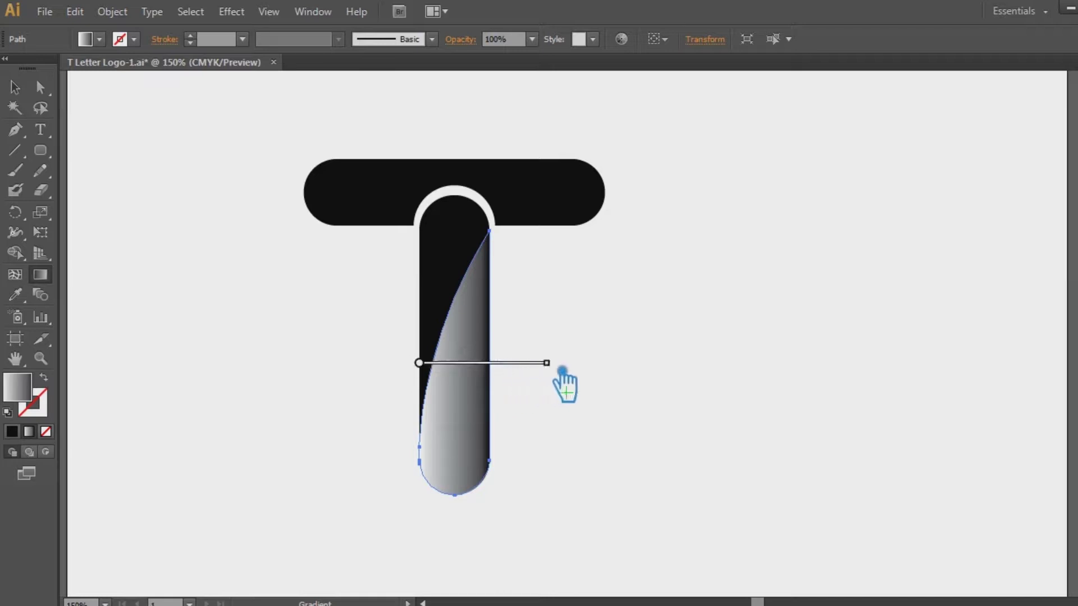
{"action": "left_click_drag", "start_coordinate": [499, 373], "coordinate": [455, 370]}
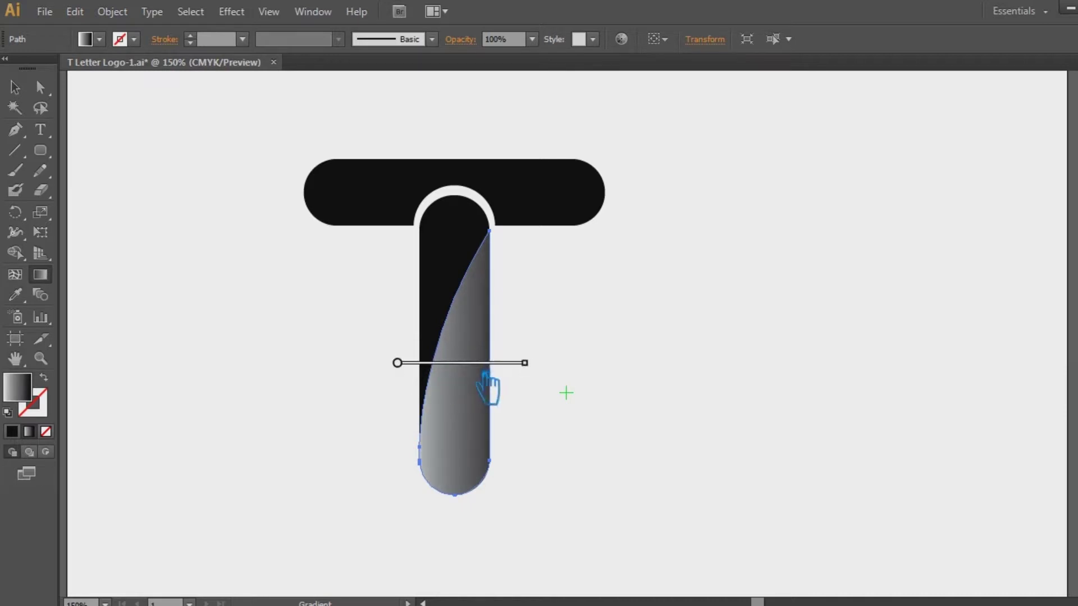
{"action": "left_click_drag", "start_coordinate": [487, 375], "coordinate": [466, 374]}
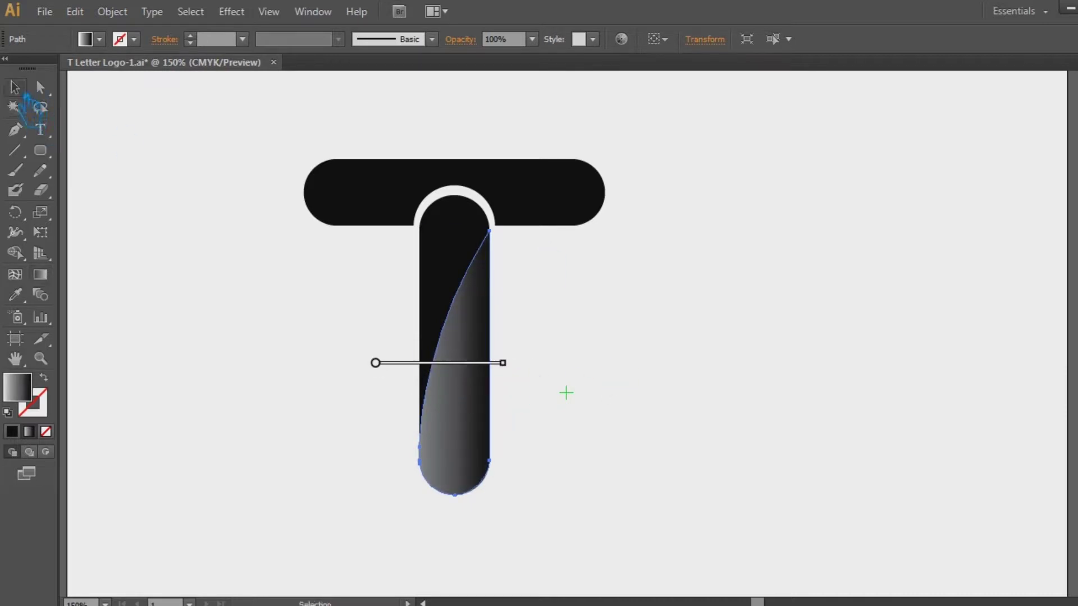
Step: Copy the same gradient onto the other stem piece with the Eyedropper
{"action": "left_click", "coordinate": [570, 324]}
{"action": "left_click", "coordinate": [470, 276]}
{"action": "left_click", "coordinate": [15, 294]}
{"action": "left_click", "coordinate": [481, 387]}
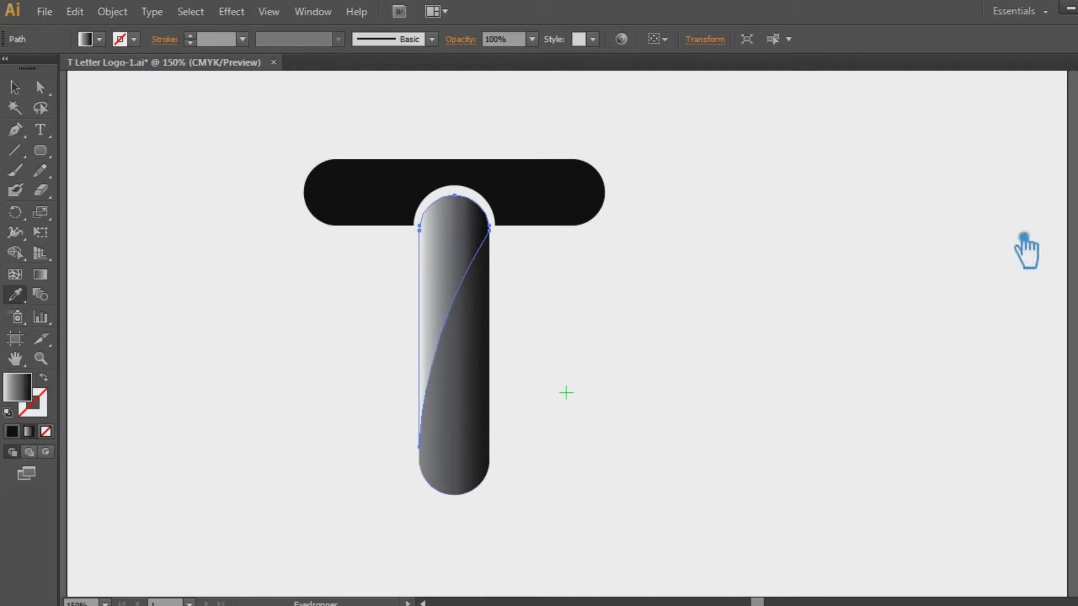
Step: Reverse the left piece's gradient and stretch it, adjusting its midpoint and white end
{"action": "key", "text": "ctrl+F9"}
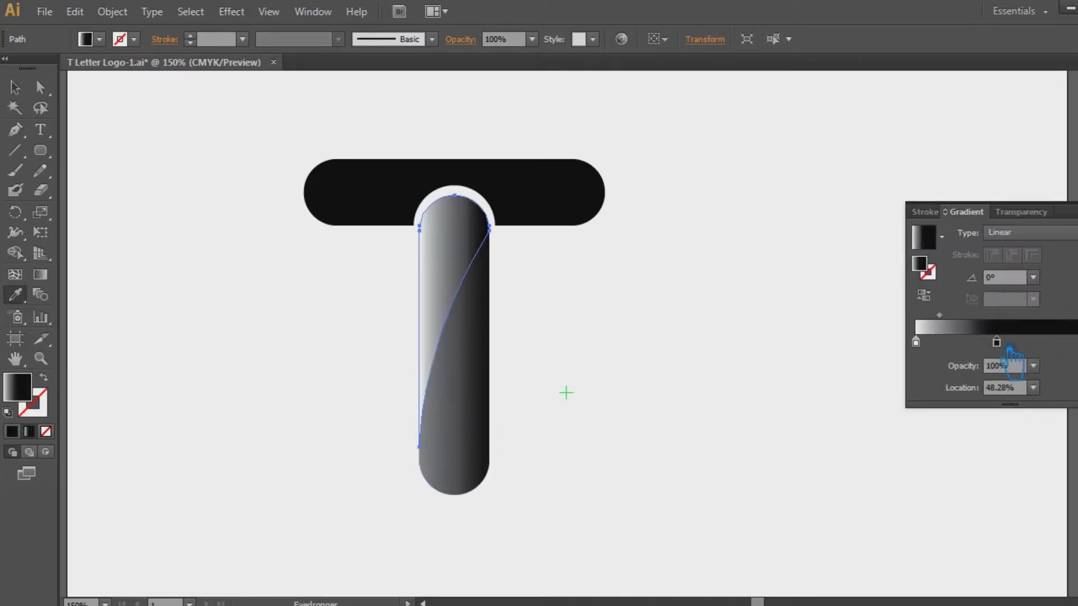
{"action": "mouse_move", "coordinate": [934, 342]}
{"action": "left_mouse_down"}
{"action": "mouse_move", "coordinate": [996, 342]}
{"action": "mouse_move", "coordinate": [886, 349]}
{"action": "left_mouse_up"}
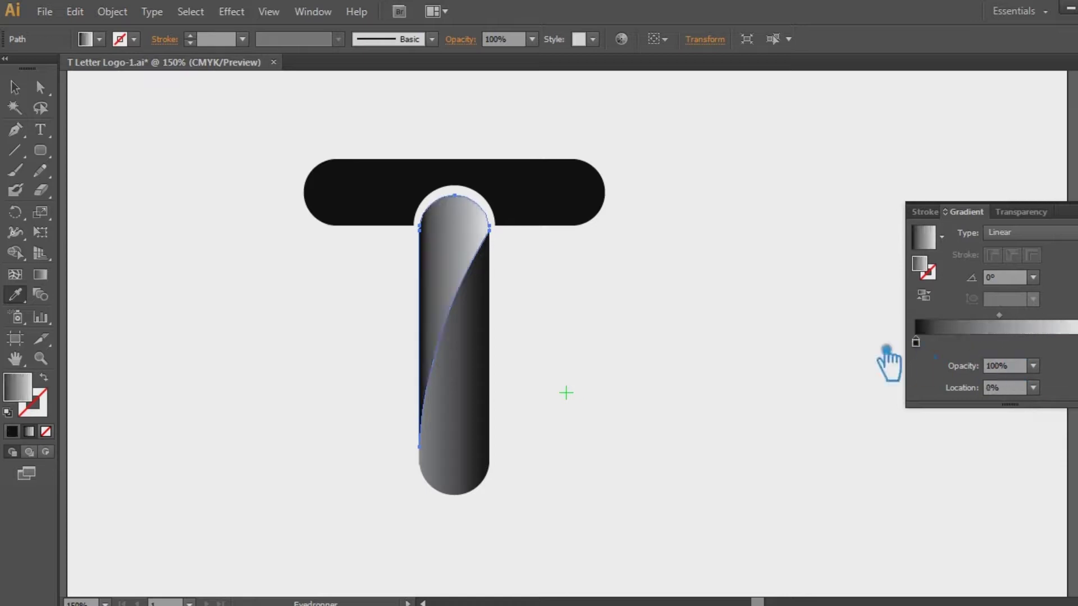
{"action": "left_click", "coordinate": [40, 274]}
{"action": "left_click_drag", "start_coordinate": [443, 337], "coordinate": [368, 337]}
{"action": "left_click_drag", "start_coordinate": [440, 334], "coordinate": [627, 328]}
{"action": "left_click_drag", "start_coordinate": [532, 323], "coordinate": [571, 323]}
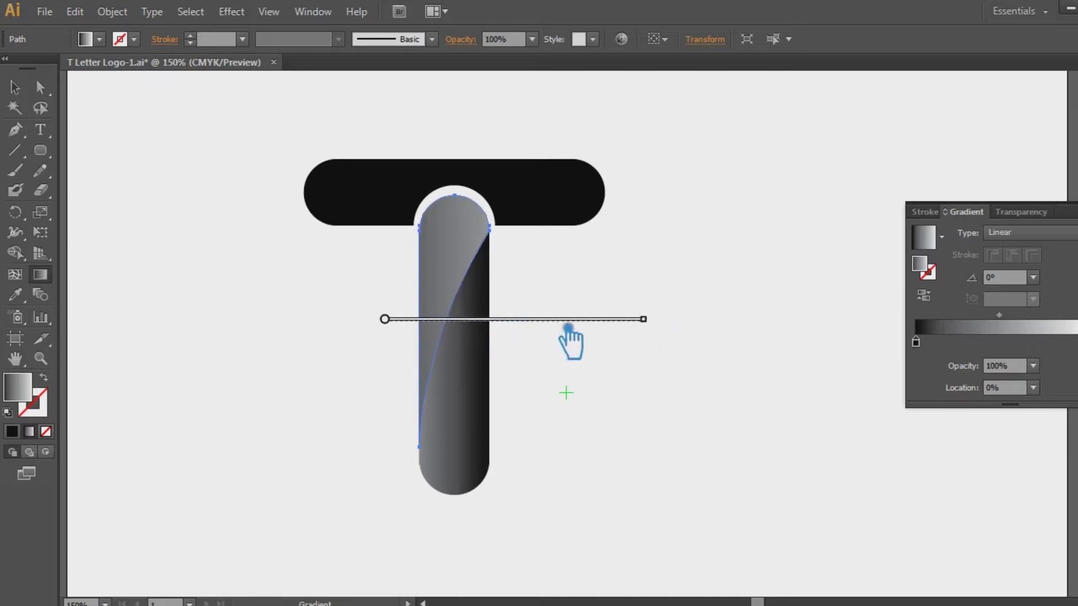
{"action": "mouse_move", "coordinate": [522, 317]}
{"action": "left_mouse_down"}
{"action": "mouse_move", "coordinate": [503, 321]}
{"action": "mouse_move", "coordinate": [528, 324]}
{"action": "left_mouse_up"}
{"action": "left_click_drag", "start_coordinate": [644, 328], "coordinate": [594, 349]}
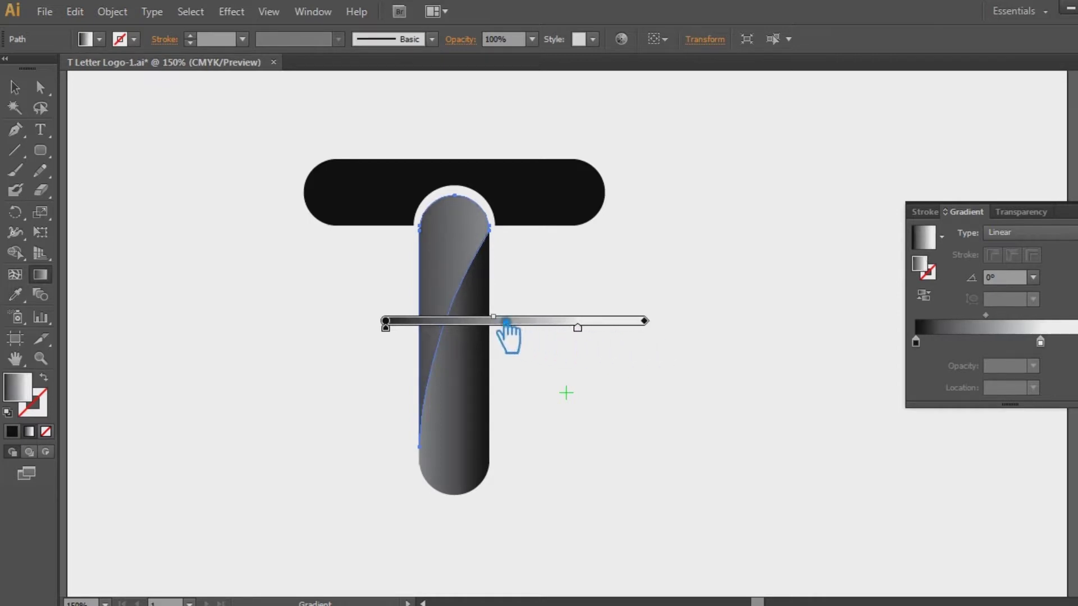
{"action": "mouse_move", "coordinate": [512, 324]}
{"action": "left_mouse_down"}
{"action": "mouse_move", "coordinate": [546, 326]}
{"action": "mouse_move", "coordinate": [531, 325]}
{"action": "left_mouse_up"}
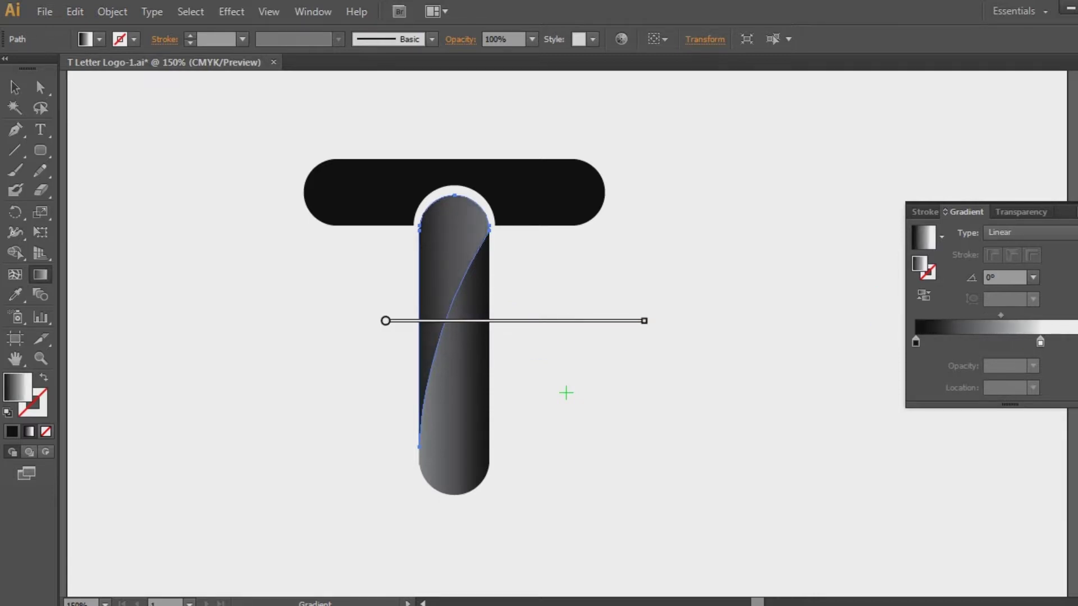
{"action": "left_click", "coordinate": [917, 343]}
Step: Switch the gradient's dark stop colour to RGB values
{"action": "double_click", "coordinate": [917, 343]}
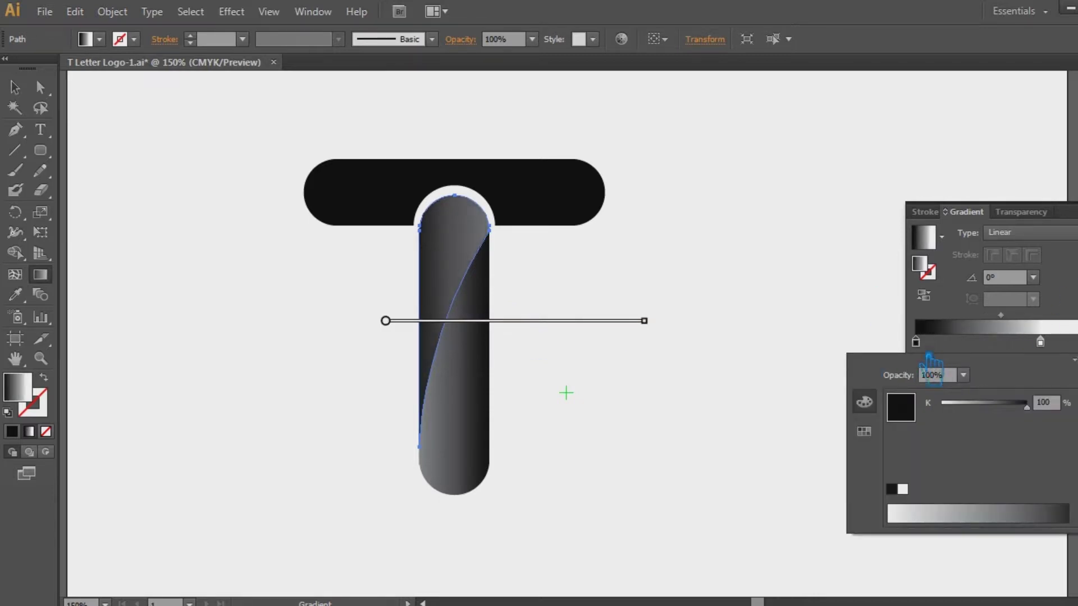
{"action": "left_click", "coordinate": [1074, 359]}
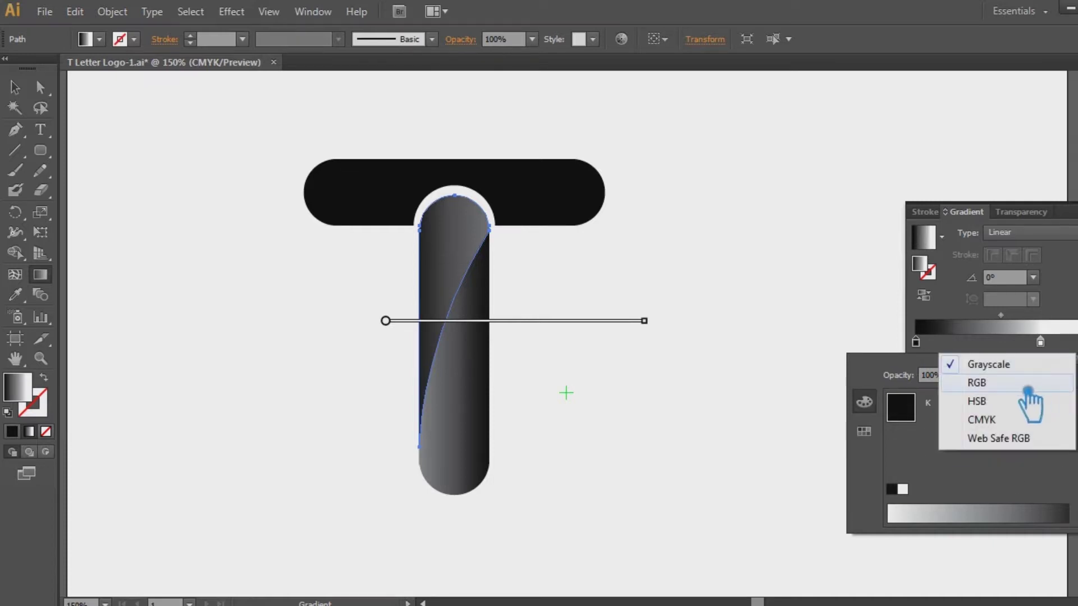
{"action": "left_click", "coordinate": [1019, 379]}
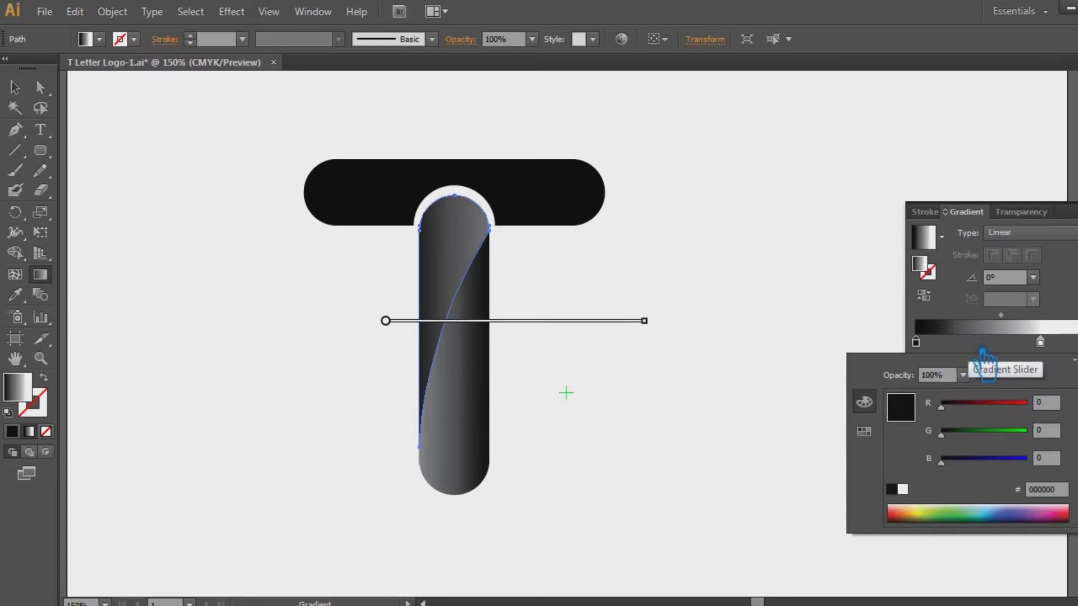
{"action": "left_click", "coordinate": [930, 348]}
{"action": "double_click", "coordinate": [930, 348]}
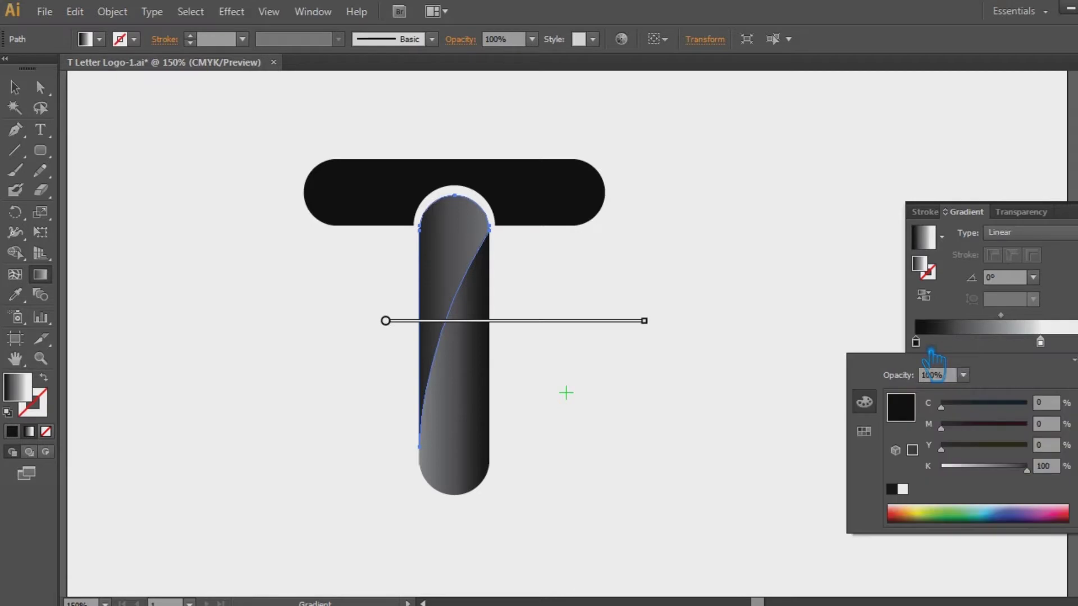
{"action": "left_click", "coordinate": [1073, 360]}
{"action": "left_click", "coordinate": [999, 381]}
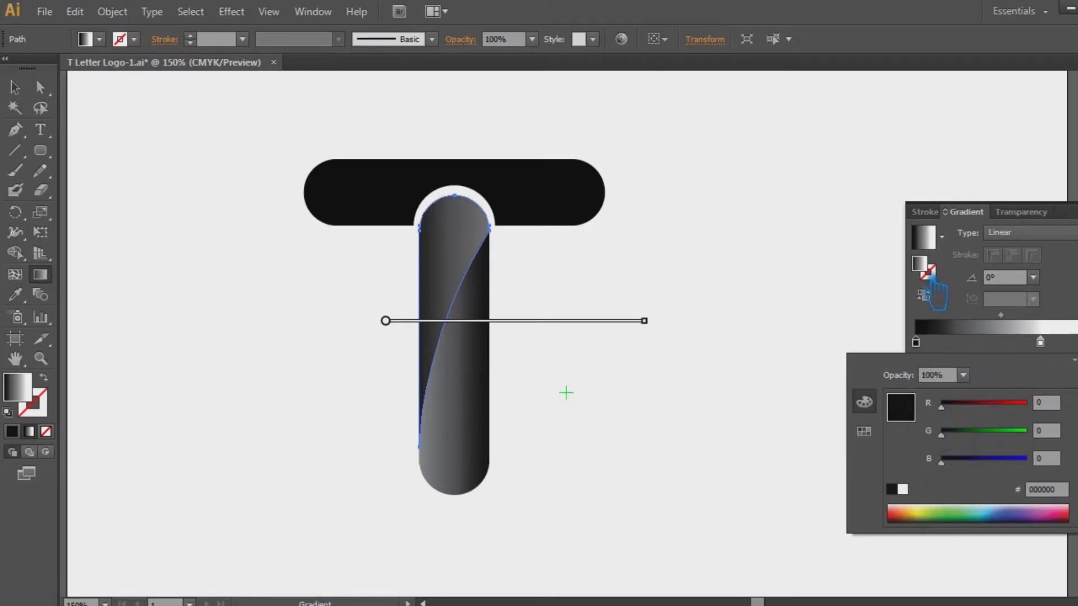
Step: Try a dark purple for the gradient's start stop in the Color Picker
{"action": "double_click", "coordinate": [901, 407]}
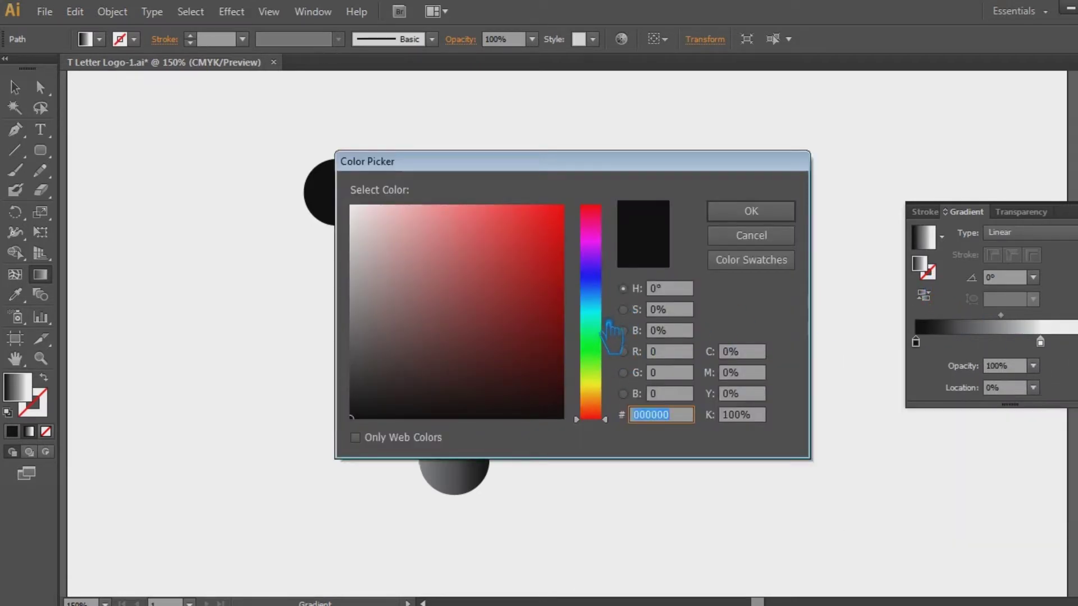
{"action": "left_click", "coordinate": [605, 320]}
{"action": "left_click", "coordinate": [605, 247]}
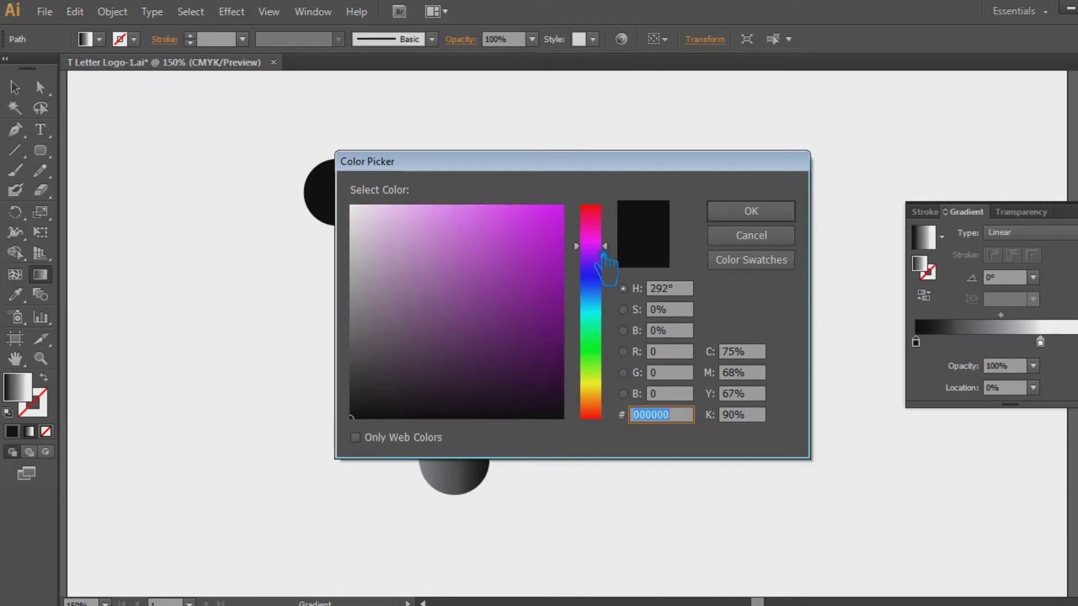
{"action": "left_click_drag", "start_coordinate": [615, 248], "coordinate": [615, 263]}
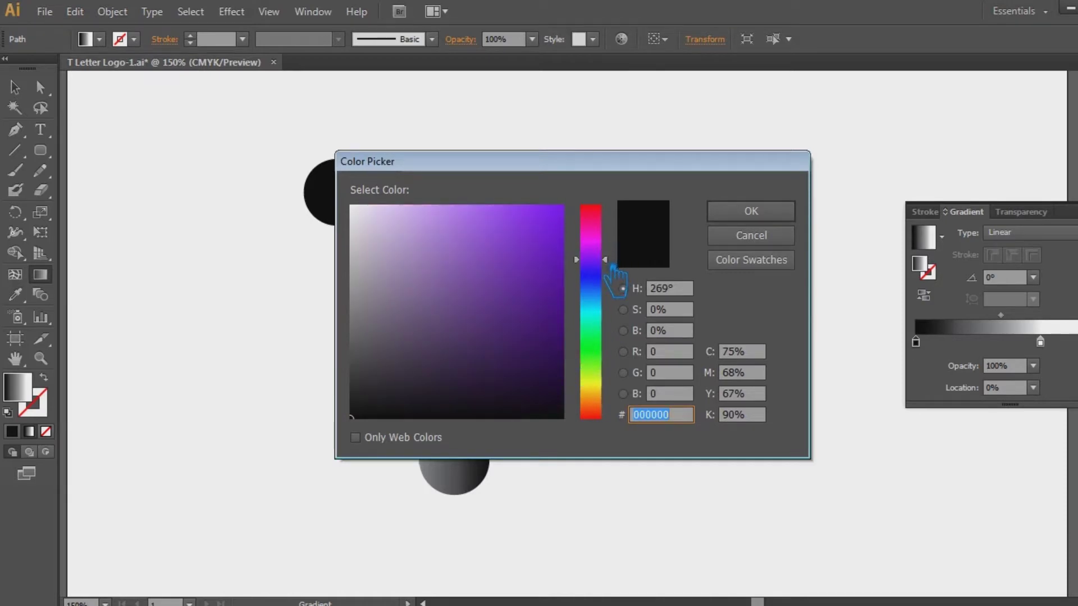
{"action": "left_click", "coordinate": [562, 347]}
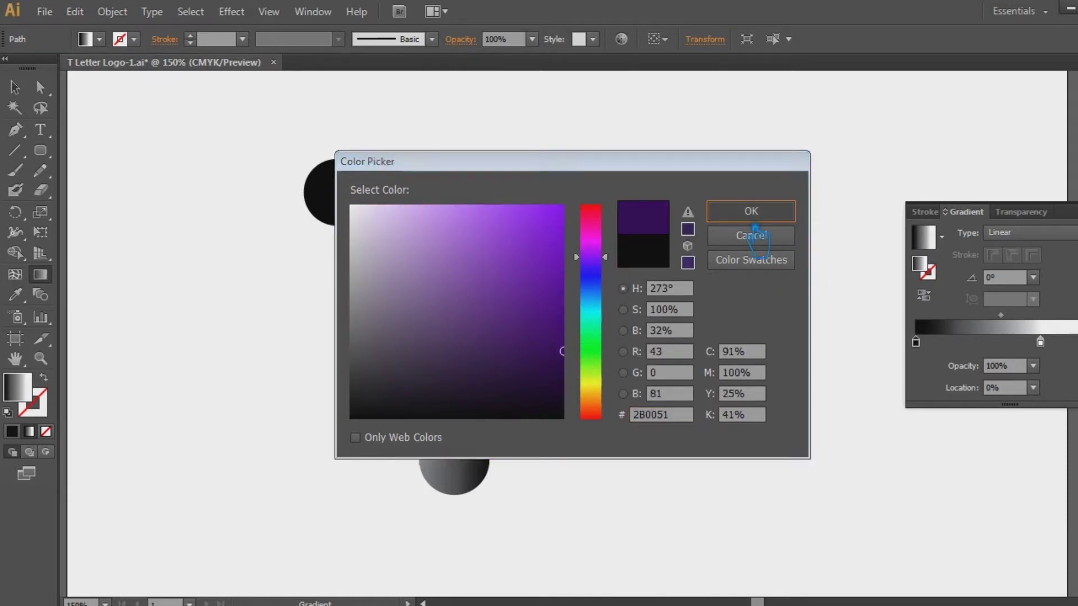
{"action": "left_click", "coordinate": [751, 211]}
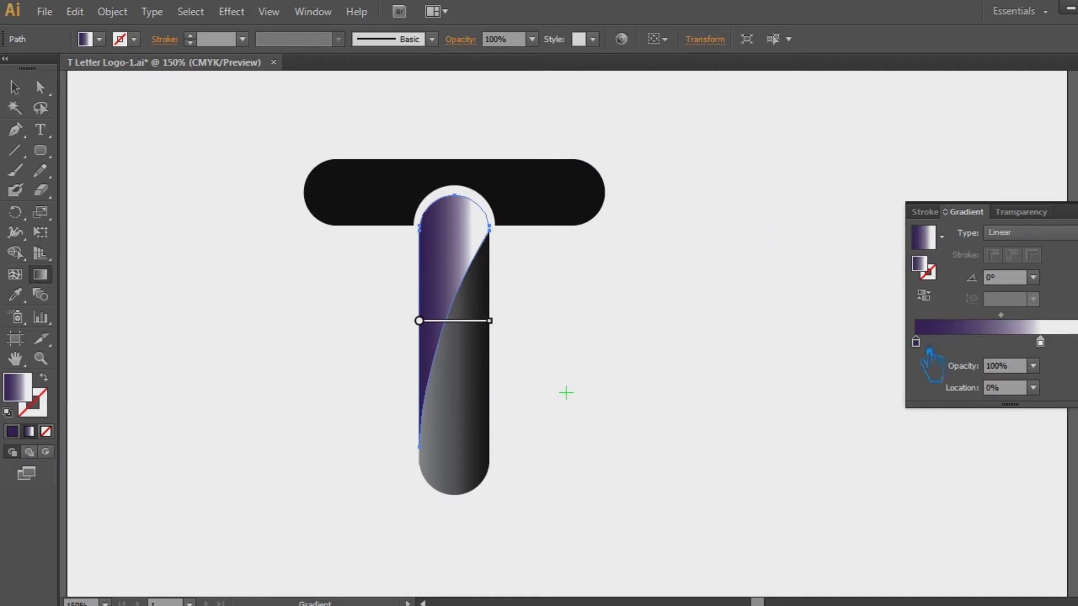
Step: Change the start stop to dark teal and widen the gradient across the stem piece
{"action": "double_click", "coordinate": [925, 266]}
{"action": "left_click", "coordinate": [590, 307]}
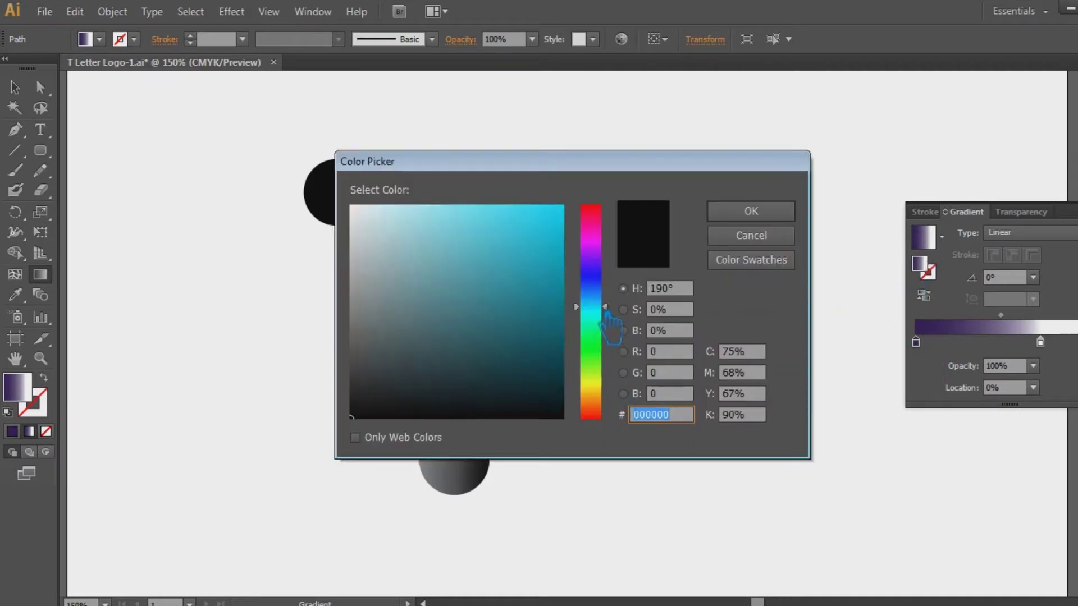
{"action": "left_click_drag", "start_coordinate": [556, 363], "coordinate": [583, 375]}
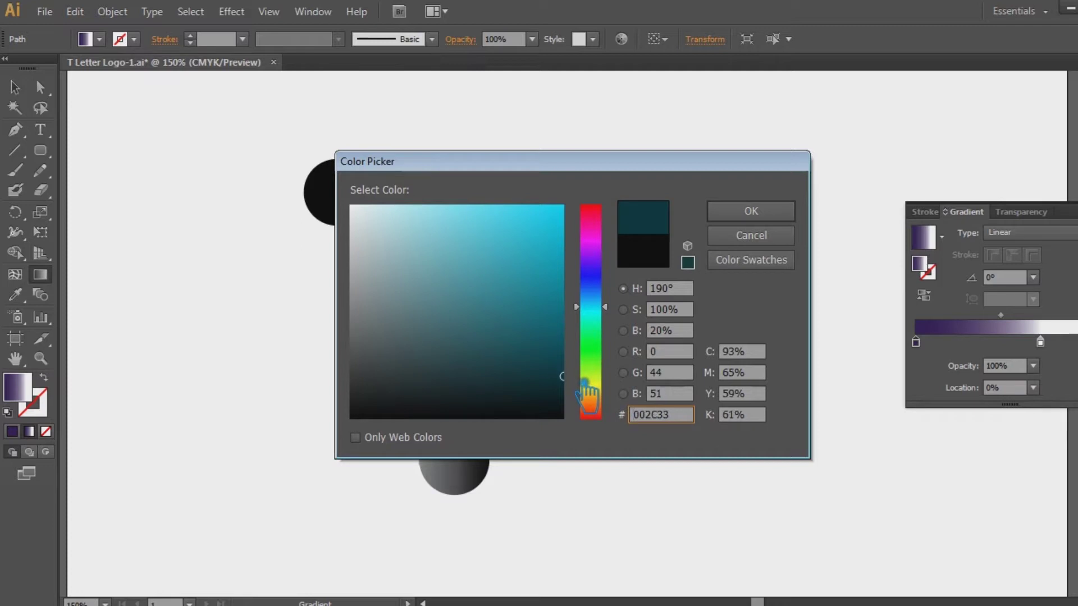
{"action": "left_click", "coordinate": [780, 216]}
{"action": "left_click_drag", "start_coordinate": [490, 320], "coordinate": [560, 321]}
{"action": "mouse_move", "coordinate": [492, 323]}
{"action": "left_mouse_down"}
{"action": "mouse_move", "coordinate": [476, 322]}
{"action": "mouse_move", "coordinate": [511, 338]}
{"action": "left_mouse_up"}
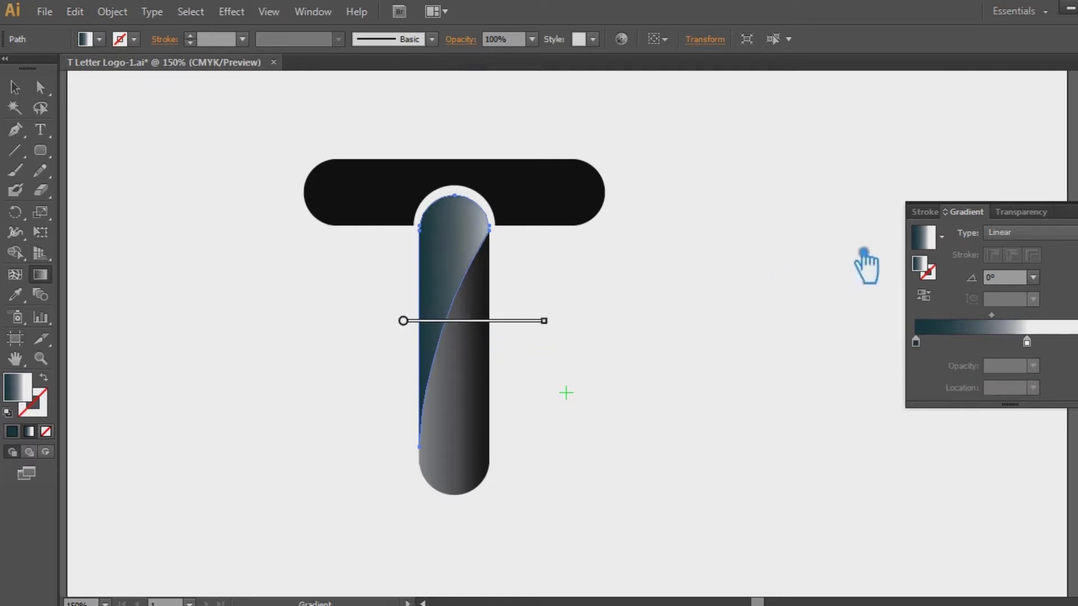
Step: Set the left stop to dark teal 00485B and nudge the gradient start slightly left
{"action": "left_click", "coordinate": [933, 347]}
{"action": "double_click", "coordinate": [929, 272]}
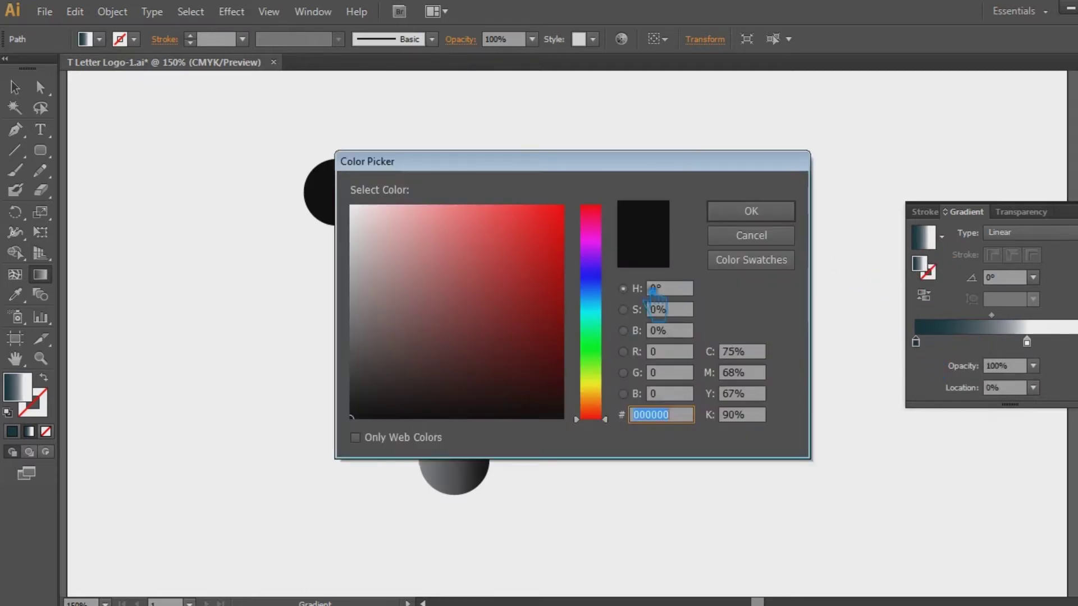
{"action": "left_click", "coordinate": [590, 304]}
{"action": "left_click", "coordinate": [556, 327]}
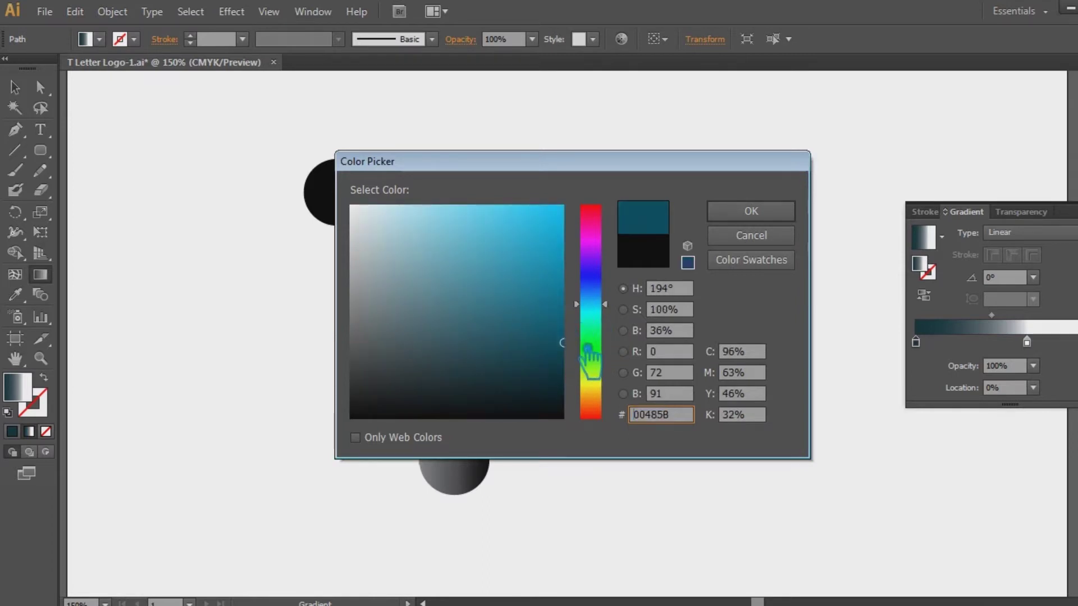
{"action": "left_click", "coordinate": [759, 213]}
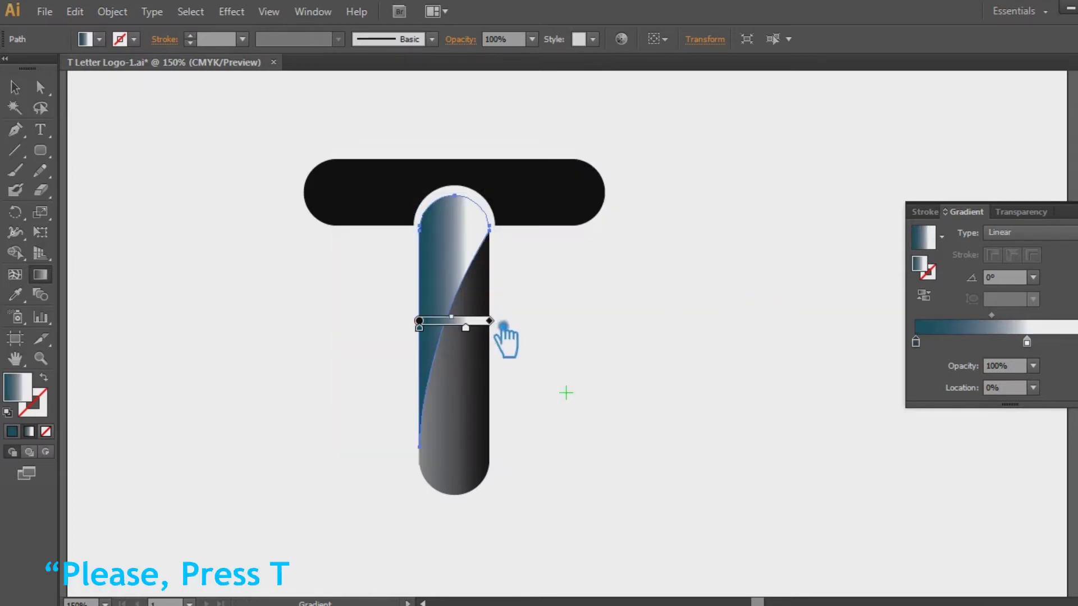
{"action": "left_click_drag", "start_coordinate": [512, 328], "coordinate": [525, 337]}
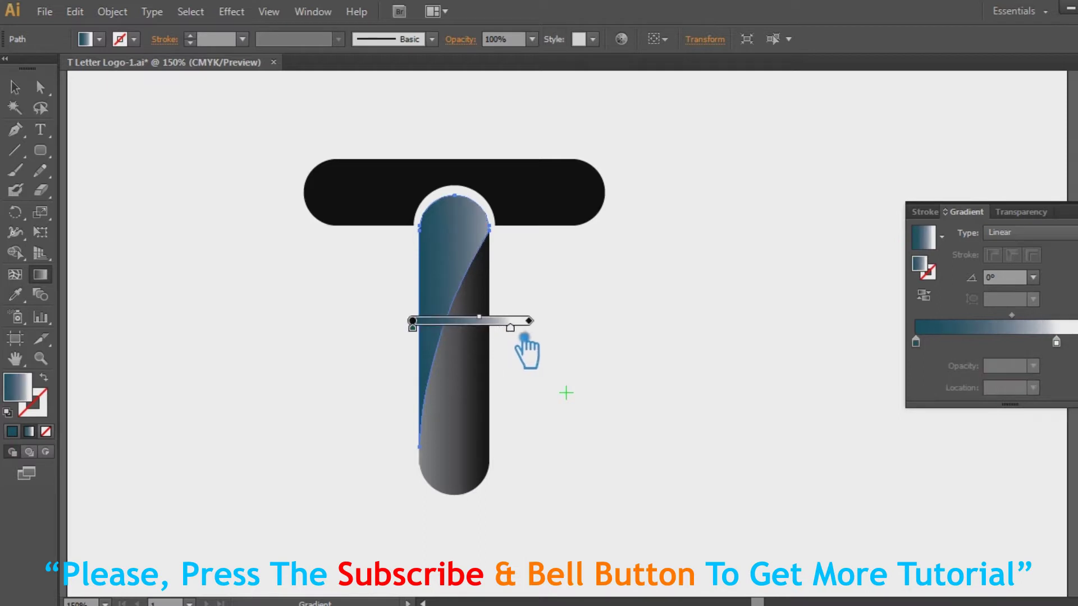
{"action": "left_click", "coordinate": [1039, 219]}
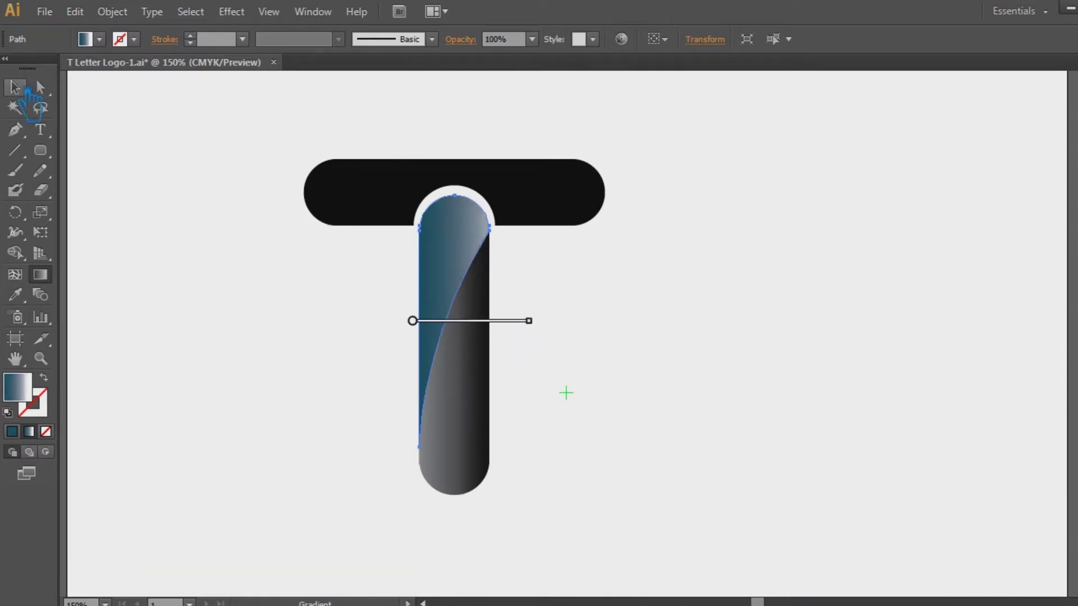
Step: Set the right stem piece's dark gradient stop to dark red 4C0000 in RGB
{"action": "left_click", "coordinate": [22, 89]}
{"action": "left_click", "coordinate": [732, 368]}
{"action": "left_click", "coordinate": [488, 413]}
{"action": "left_click", "coordinate": [40, 275]}
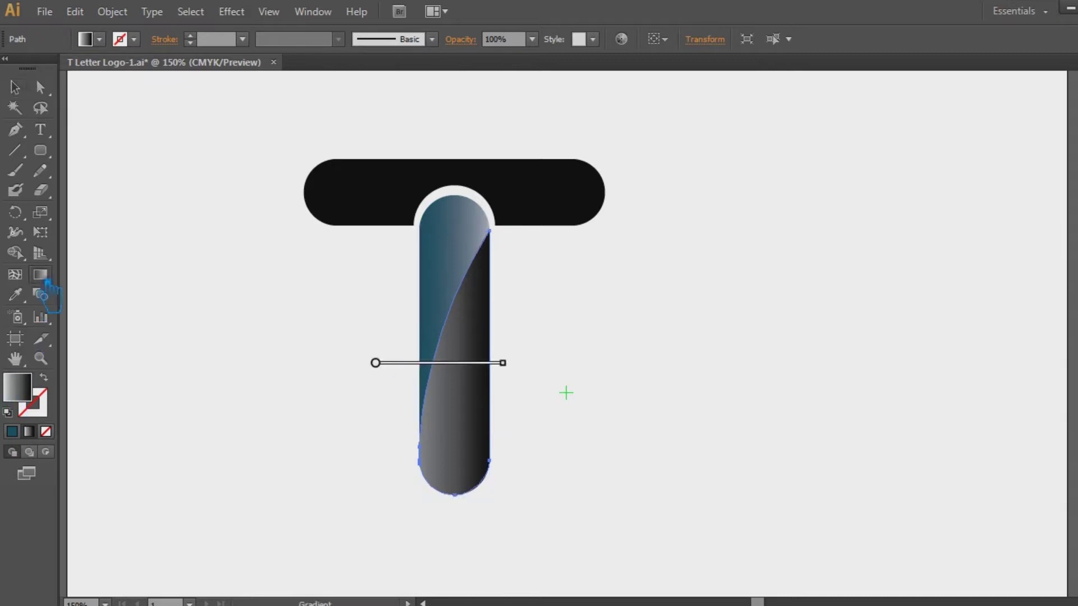
{"action": "key", "text": "ctrl+F9"}
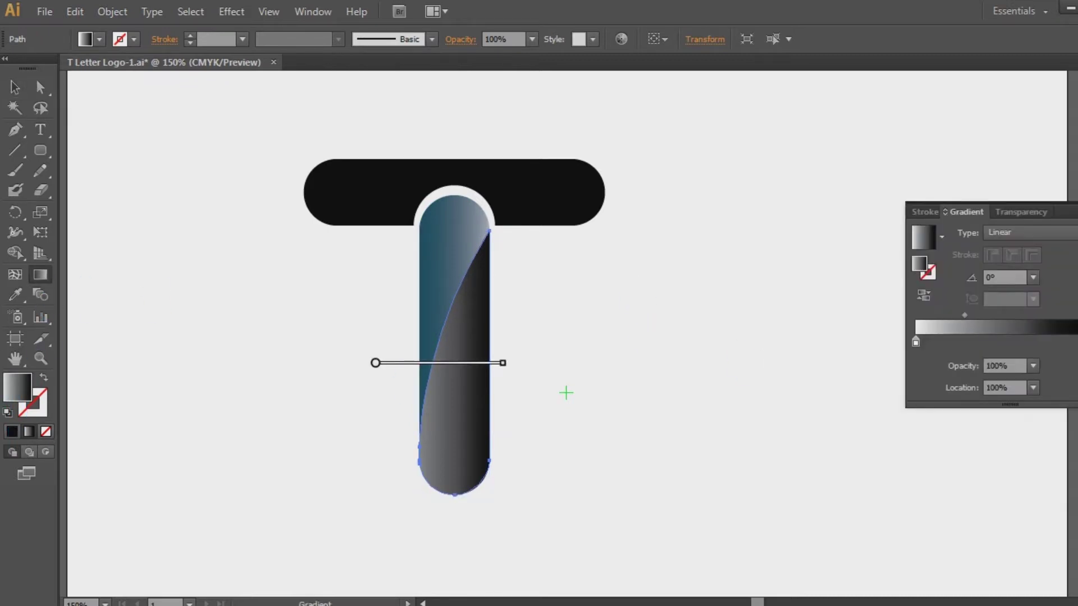
{"action": "double_click", "coordinate": [915, 341]}
{"action": "left_click", "coordinate": [1073, 360]}
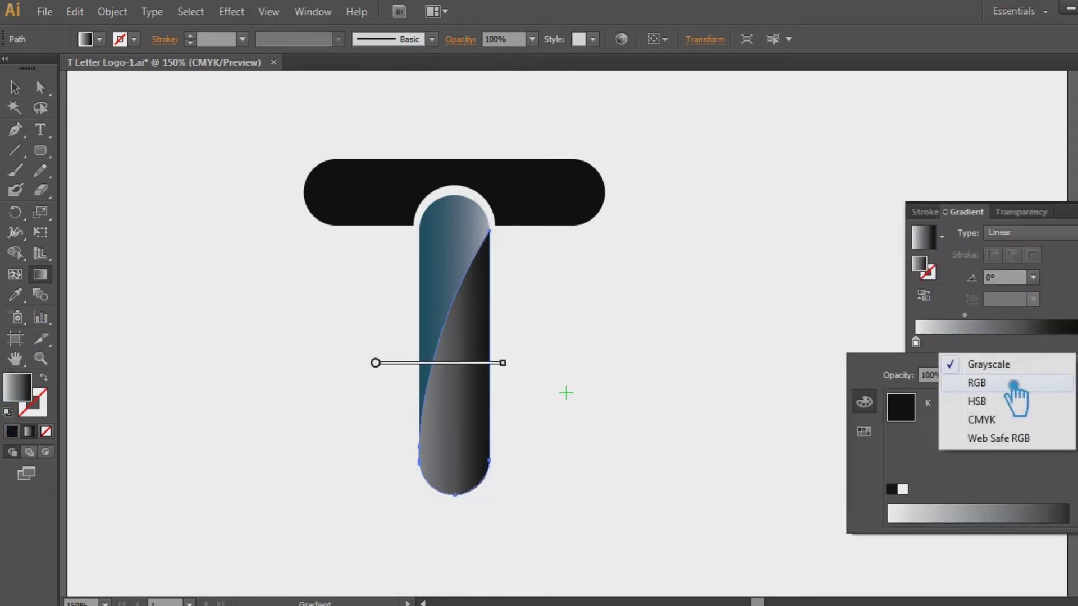
{"action": "left_click", "coordinate": [1022, 377]}
{"action": "double_click", "coordinate": [928, 269]}
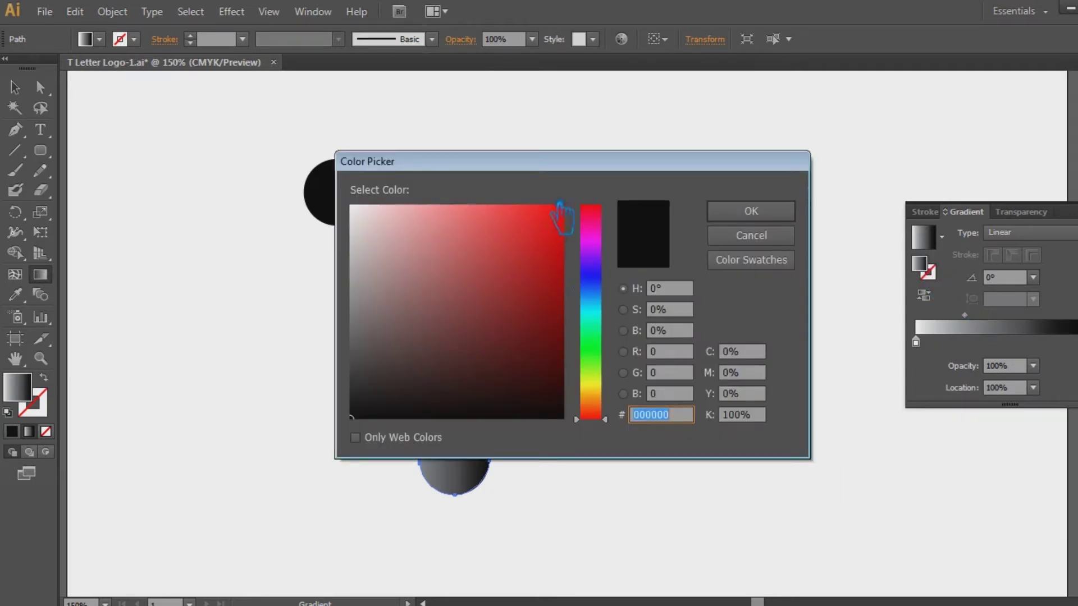
{"action": "type", "text": "3D0000"}
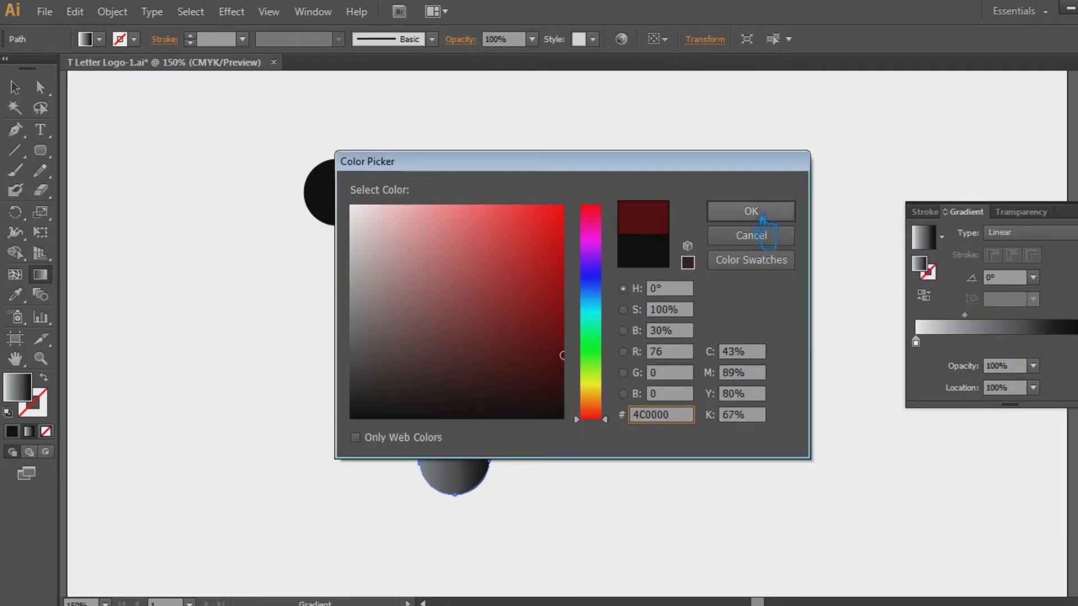
{"action": "left_click", "coordinate": [753, 212]}
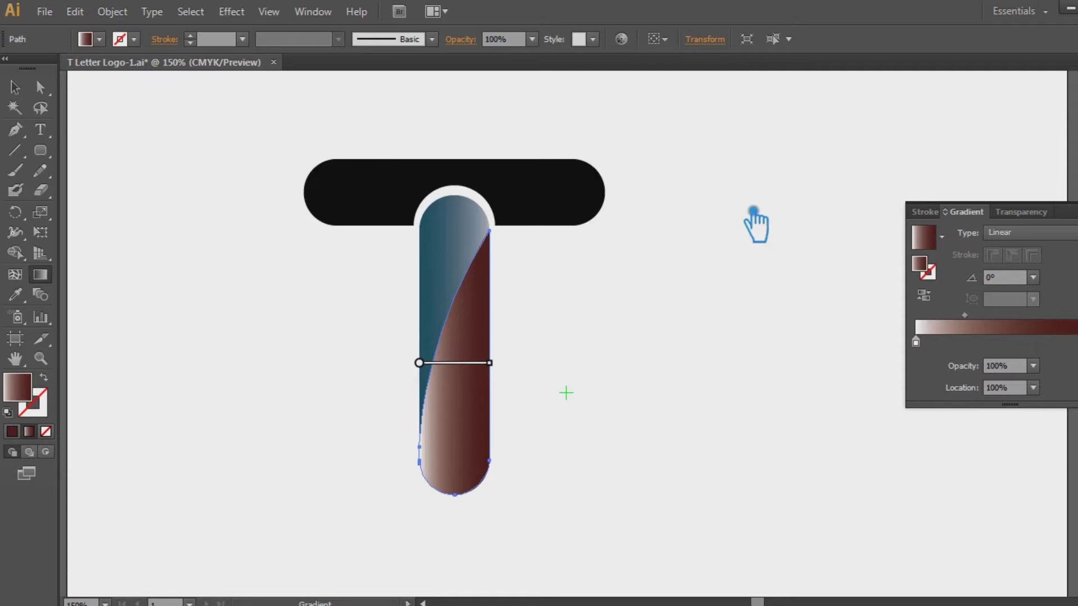
Step: Move a gradient stop to about 35% and deepen the red to 6B0000
{"action": "left_click_drag", "start_coordinate": [988, 335], "coordinate": [991, 336]}
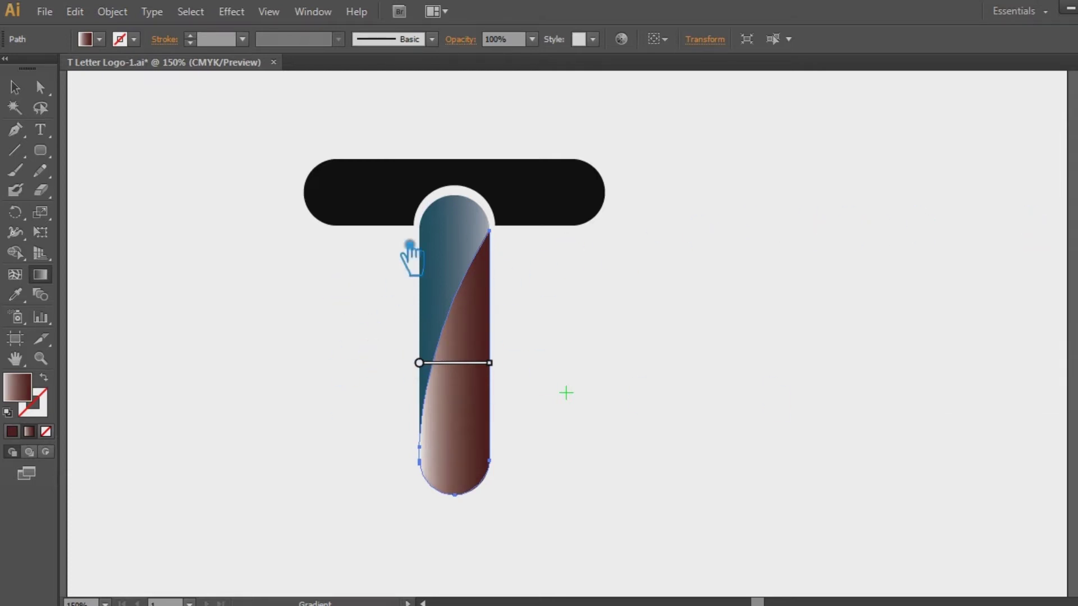
{"action": "double_click", "coordinate": [40, 274]}
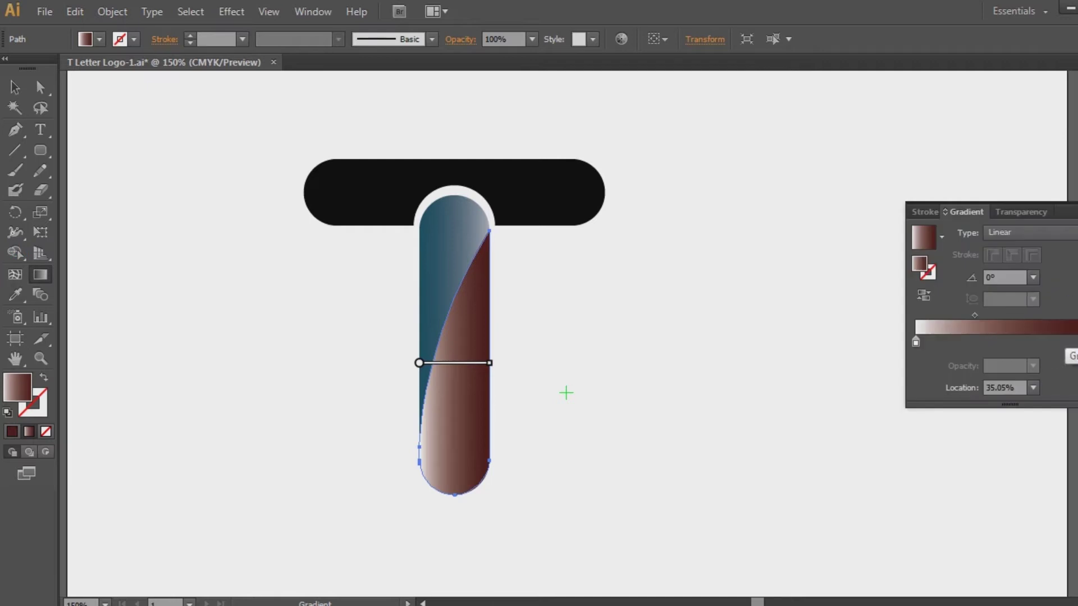
{"action": "double_click", "coordinate": [932, 275]}
{"action": "left_click_drag", "start_coordinate": [570, 393], "coordinate": [567, 330]}
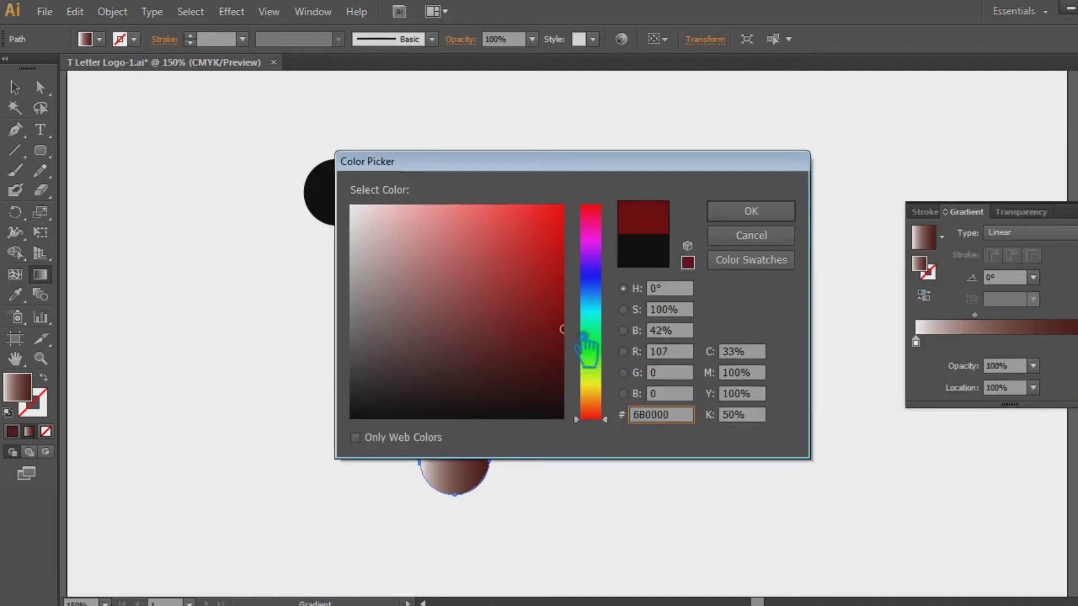
{"action": "left_click", "coordinate": [748, 210]}
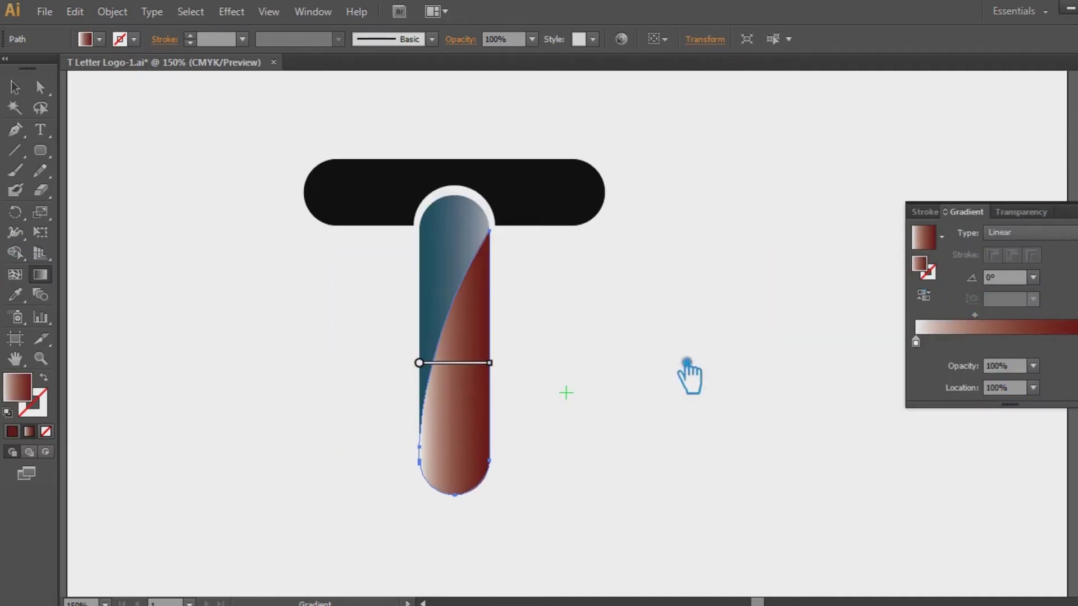
Step: Lengthen the stem piece's gradient and shift its midpoint slightly right
{"action": "mouse_move", "coordinate": [455, 363]}
{"action": "mouse_move", "coordinate": [507, 373]}
{"action": "left_mouse_down"}
{"action": "mouse_move", "coordinate": [529, 382]}
{"action": "mouse_move", "coordinate": [465, 366]}
{"action": "left_mouse_up"}
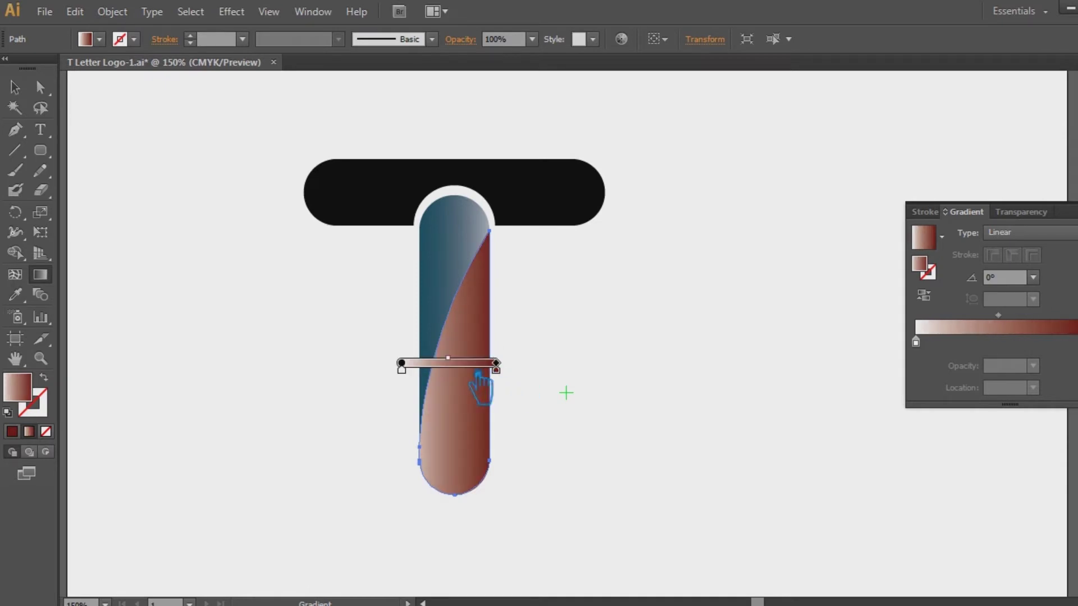
{"action": "left_click_drag", "start_coordinate": [449, 366], "coordinate": [459, 366]}
{"action": "left_click", "coordinate": [633, 217]}
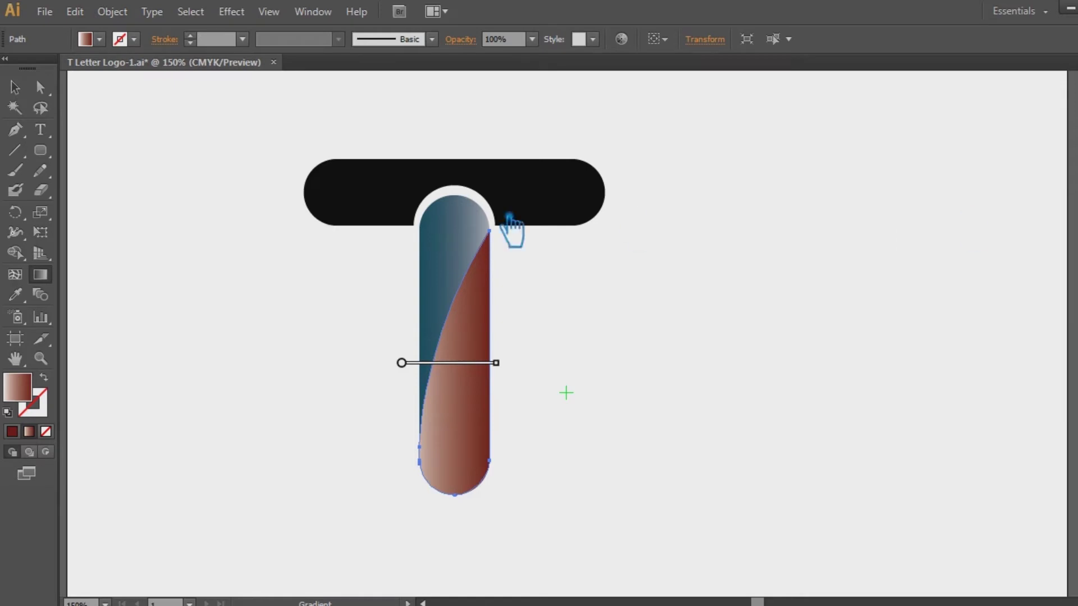
Step: Give the blue left stem piece the stem's maroon gradient with the Eyedropper
{"action": "left_click", "coordinate": [15, 87]}
{"action": "left_click", "coordinate": [432, 293]}
{"action": "left_click", "coordinate": [16, 297]}
{"action": "left_click", "coordinate": [494, 376]}
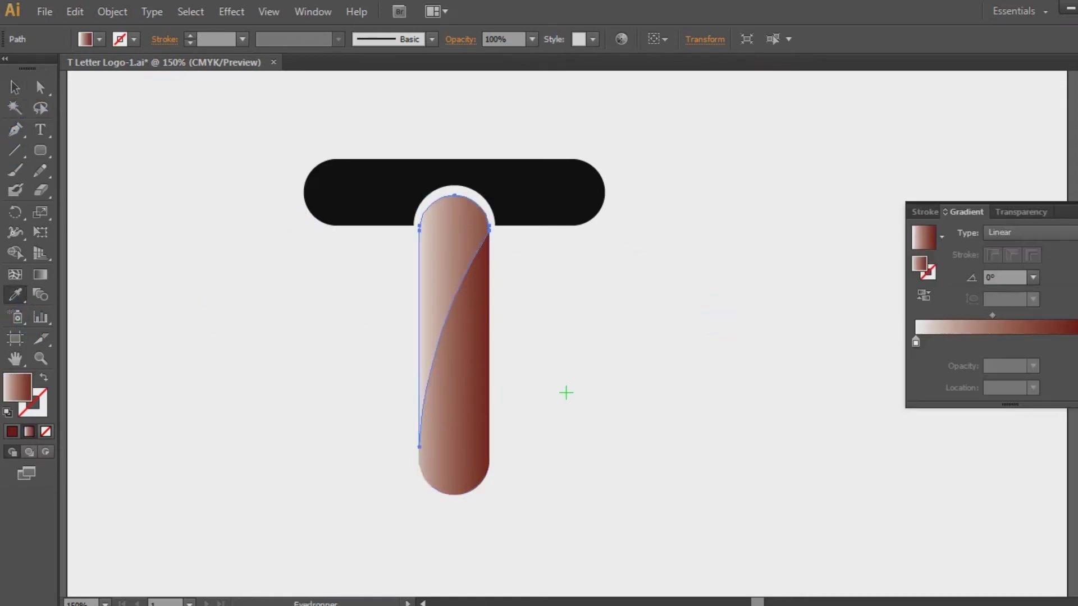
Step: Reverse the left piece's gradient to run dark on the left, and save the logo file
{"action": "mouse_move", "coordinate": [916, 342]}
{"action": "left_mouse_down"}
{"action": "mouse_move", "coordinate": [985, 341]}
{"action": "mouse_move", "coordinate": [878, 349]}
{"action": "left_mouse_up"}
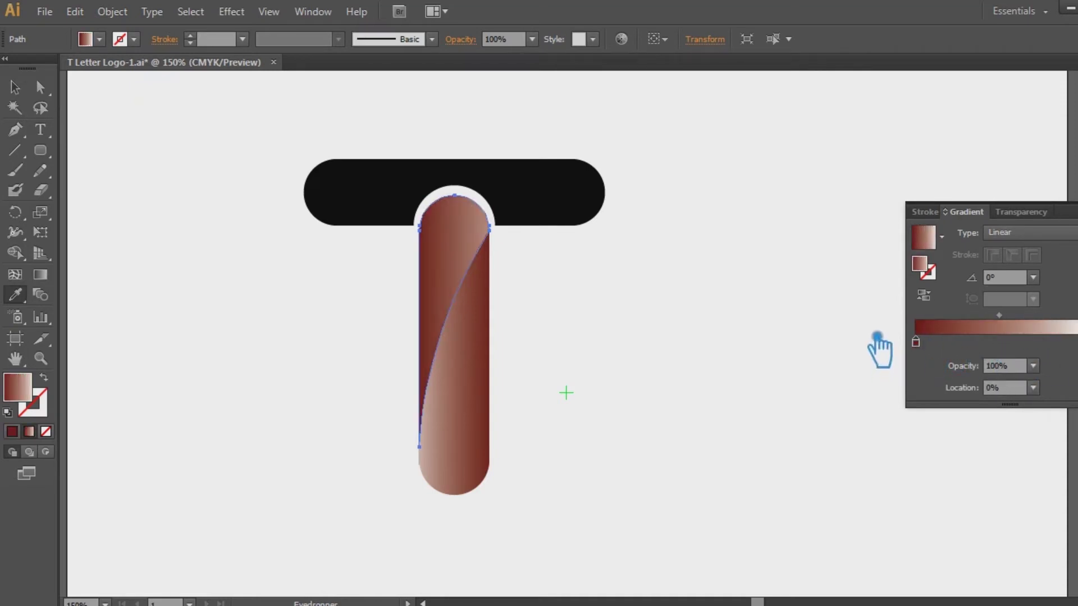
{"action": "left_click", "coordinate": [15, 87]}
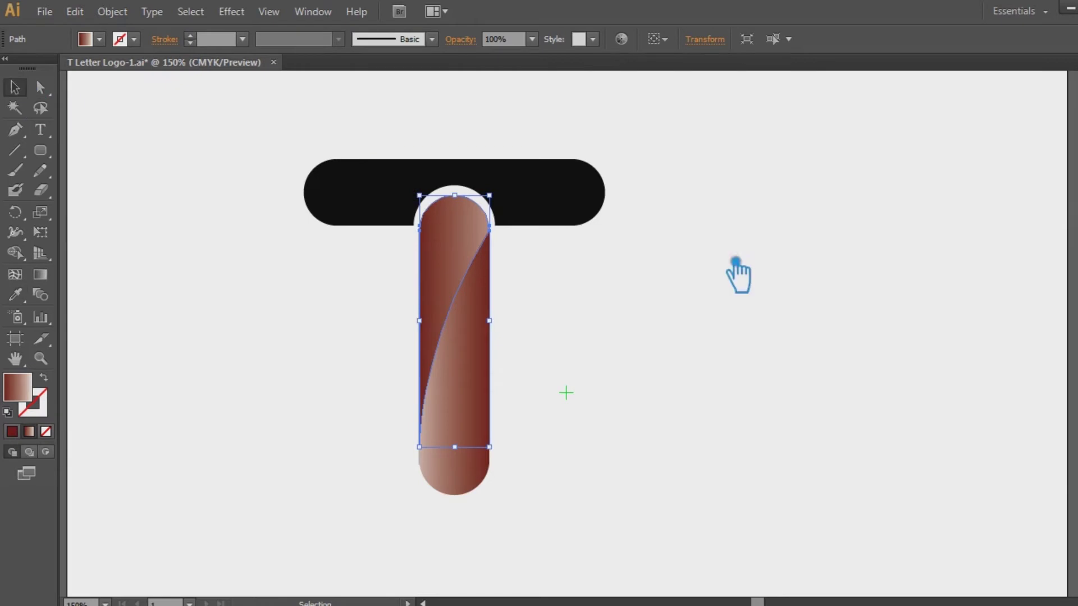
{"action": "left_click", "coordinate": [725, 413]}
{"action": "key", "text": "ctrl+s"}
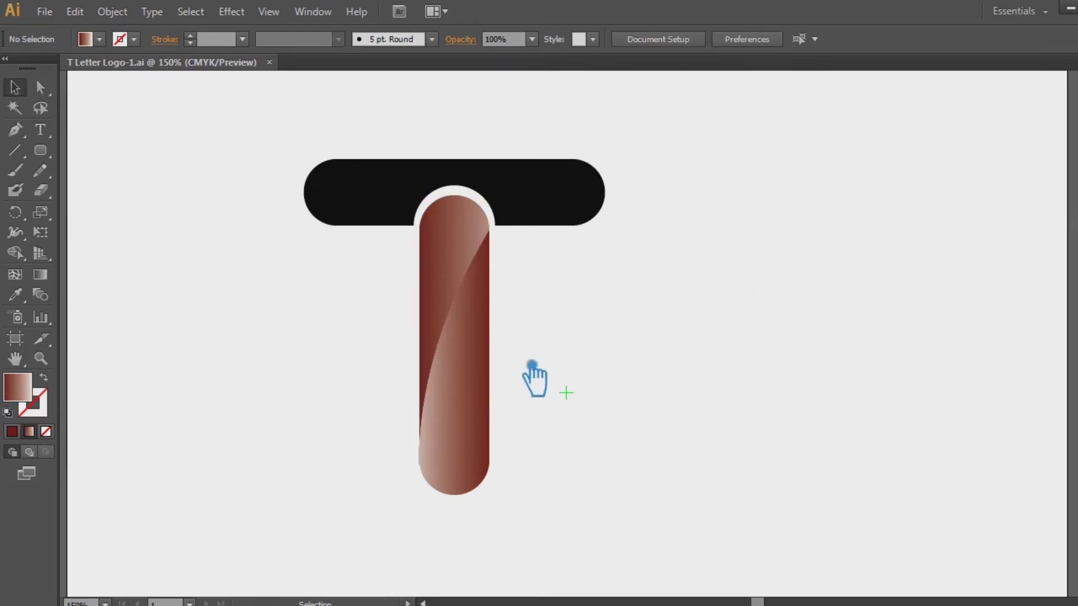
Step: Make the curved highlight's gradient light-to-dark, with its midpoint shifted left to darken it
{"action": "left_click", "coordinate": [466, 259]}
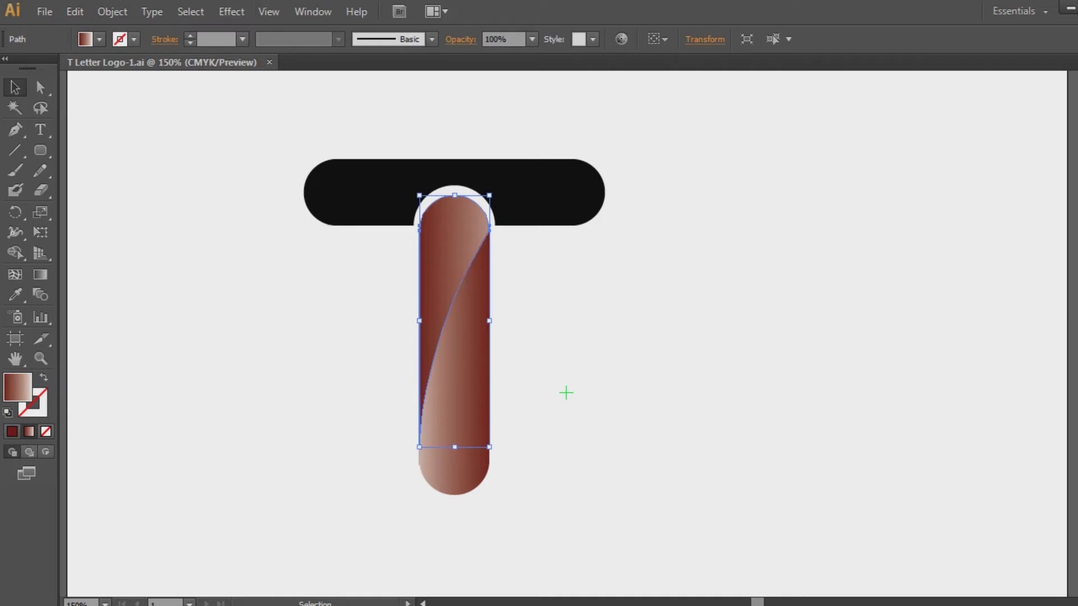
{"action": "key", "text": "ctrl+F9"}
{"action": "left_click", "coordinate": [923, 295]}
{"action": "mouse_move", "coordinate": [915, 342]}
{"action": "left_mouse_down"}
{"action": "mouse_move", "coordinate": [956, 342]}
{"action": "mouse_move", "coordinate": [860, 344]}
{"action": "left_mouse_up"}
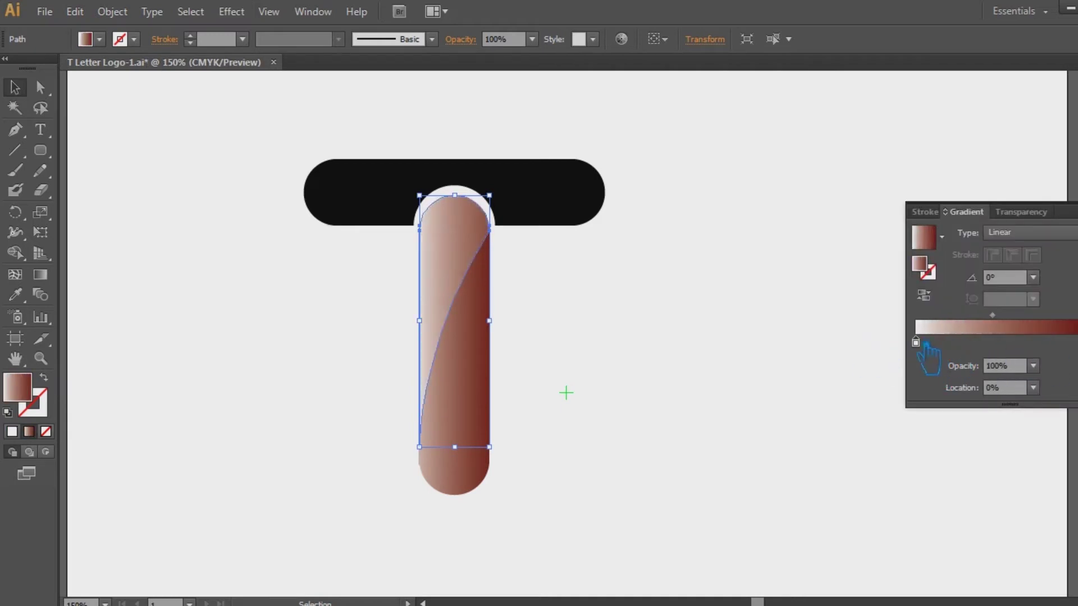
{"action": "mouse_move", "coordinate": [992, 315]}
{"action": "left_mouse_down"}
{"action": "mouse_move", "coordinate": [954, 316]}
{"action": "mouse_move", "coordinate": [983, 327]}
{"action": "mouse_move", "coordinate": [971, 326]}
{"action": "left_mouse_up"}
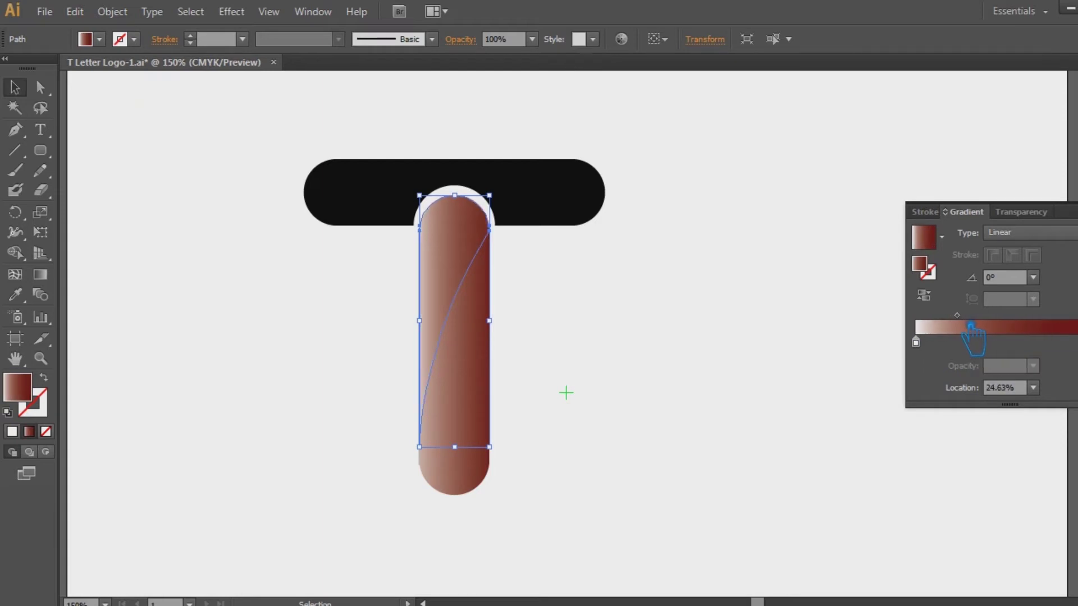
{"action": "left_click", "coordinate": [500, 413]}
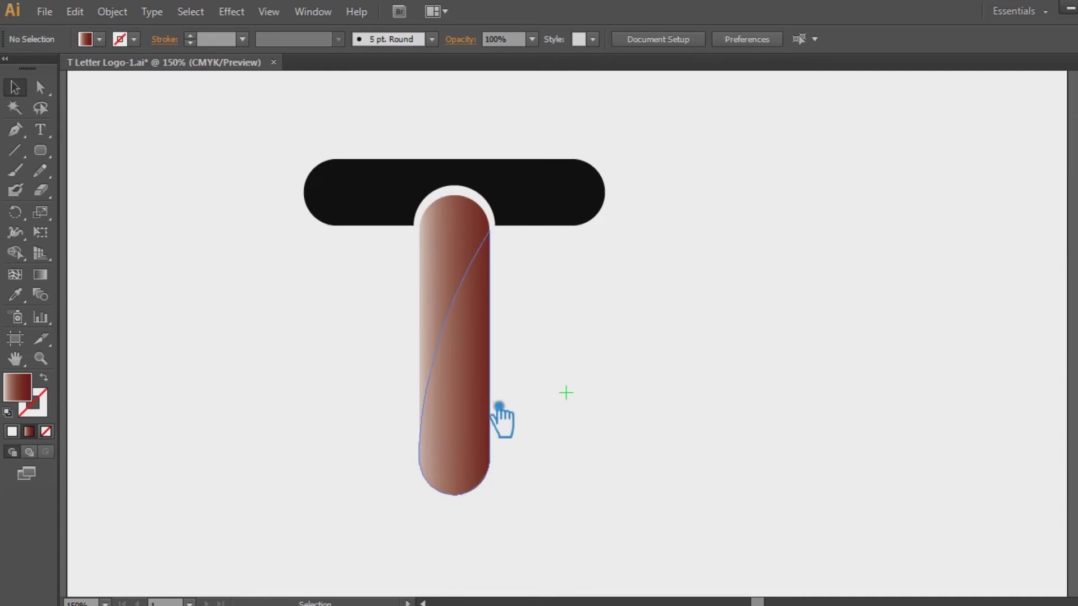
Step: Reverse the lower stem shape's gradient, with the dark stop at the start and the midpoint shifted right
{"action": "key", "text": "ctrl+F9"}
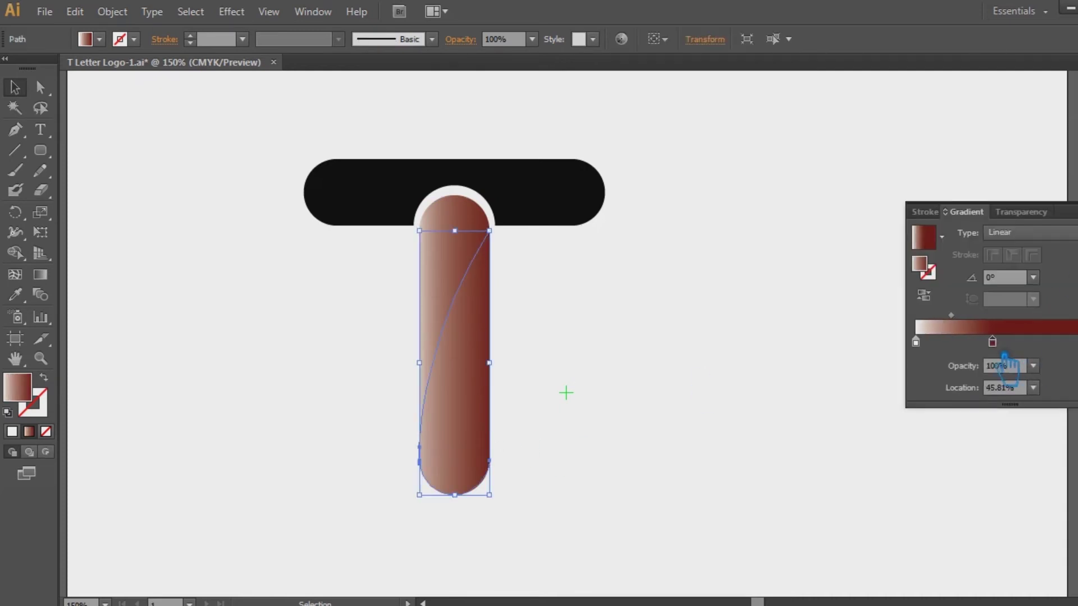
{"action": "left_click", "coordinate": [924, 296]}
{"action": "left_click_drag", "start_coordinate": [1008, 353], "coordinate": [922, 353]}
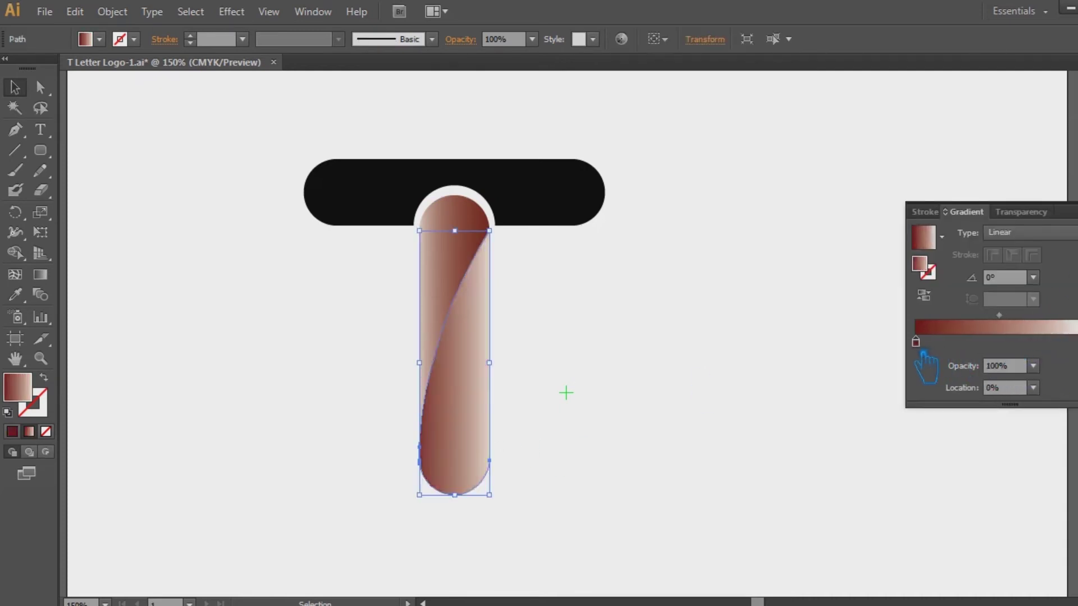
{"action": "left_click_drag", "start_coordinate": [1036, 331], "coordinate": [1067, 330]}
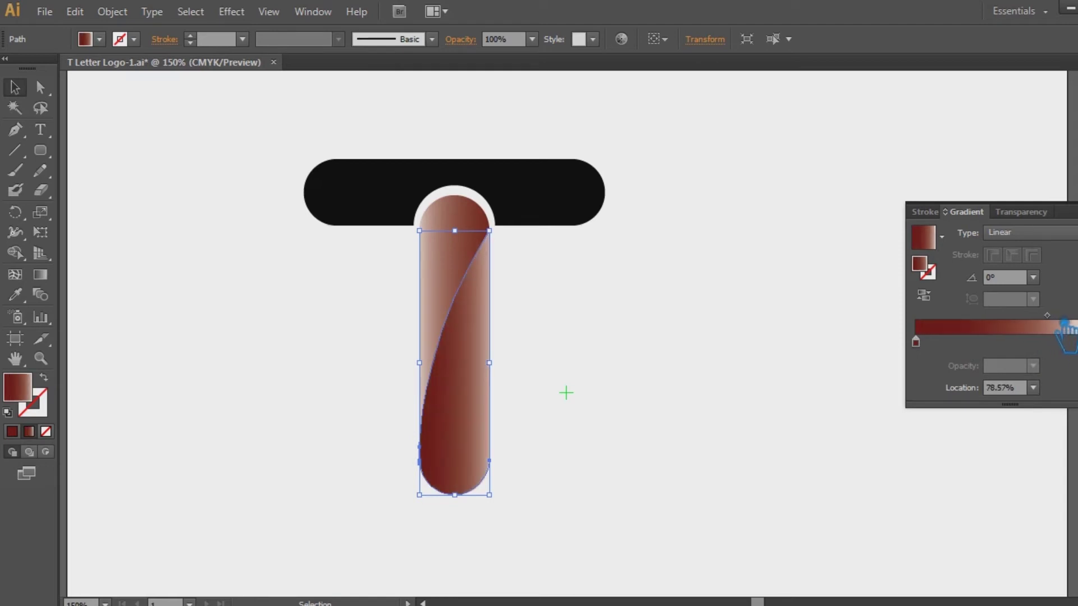
{"action": "left_click", "coordinate": [506, 273]}
Step: Set the other stem piece's gradient midpoint to about 16.26%
{"action": "left_click", "coordinate": [461, 238]}
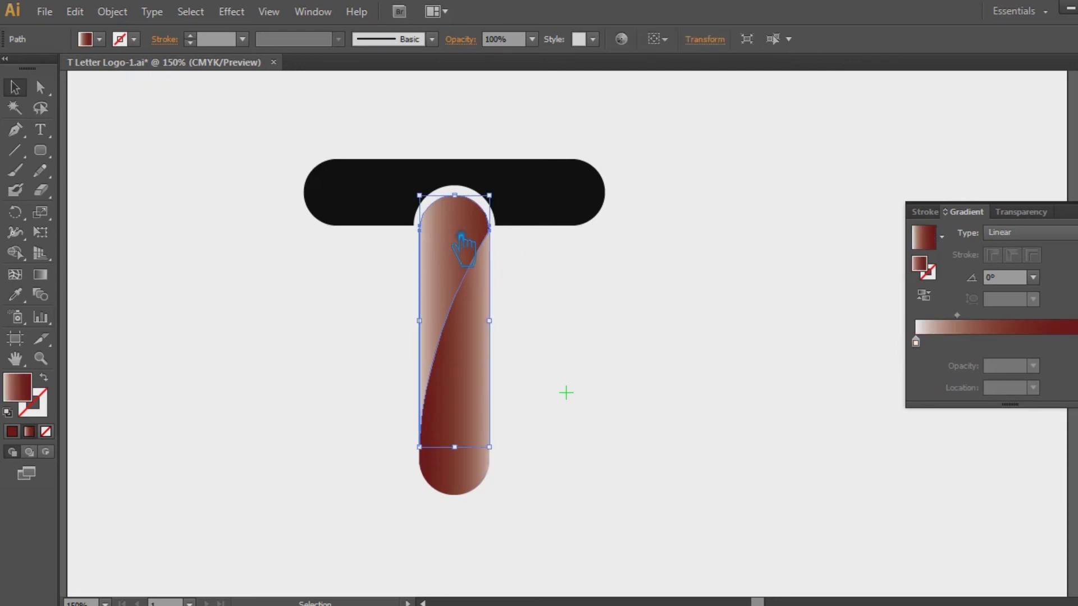
{"action": "left_click", "coordinate": [968, 325]}
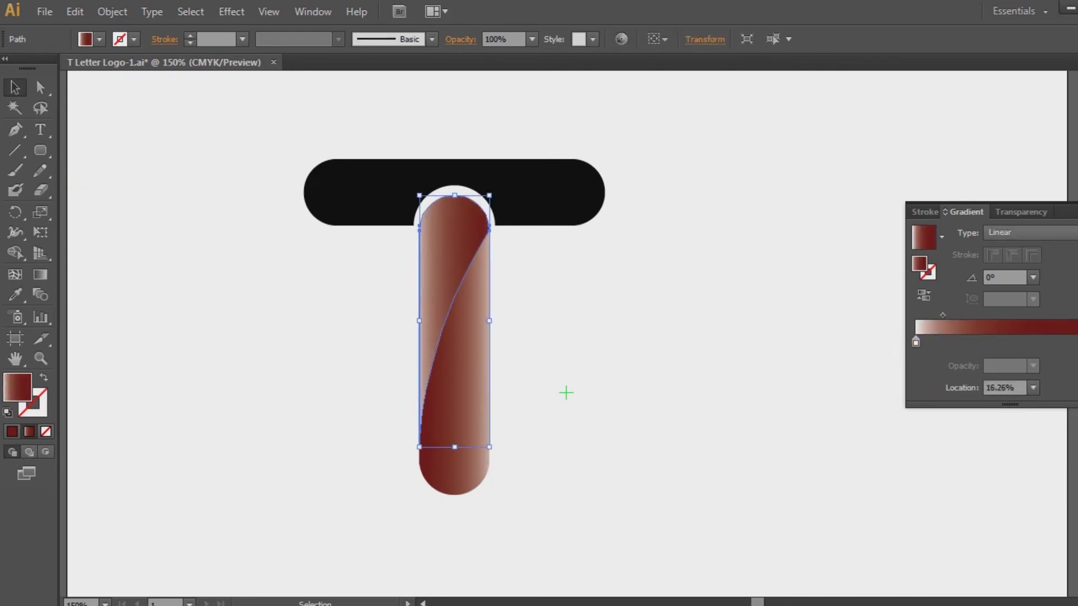
{"action": "left_click", "coordinate": [1003, 224]}
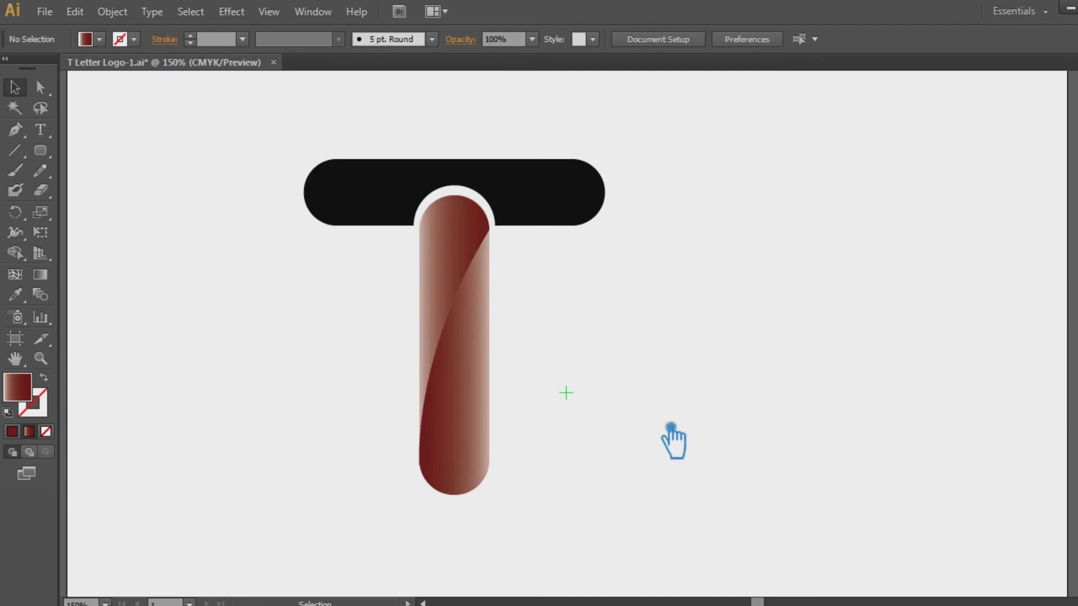
{"action": "left_click", "coordinate": [556, 212]}
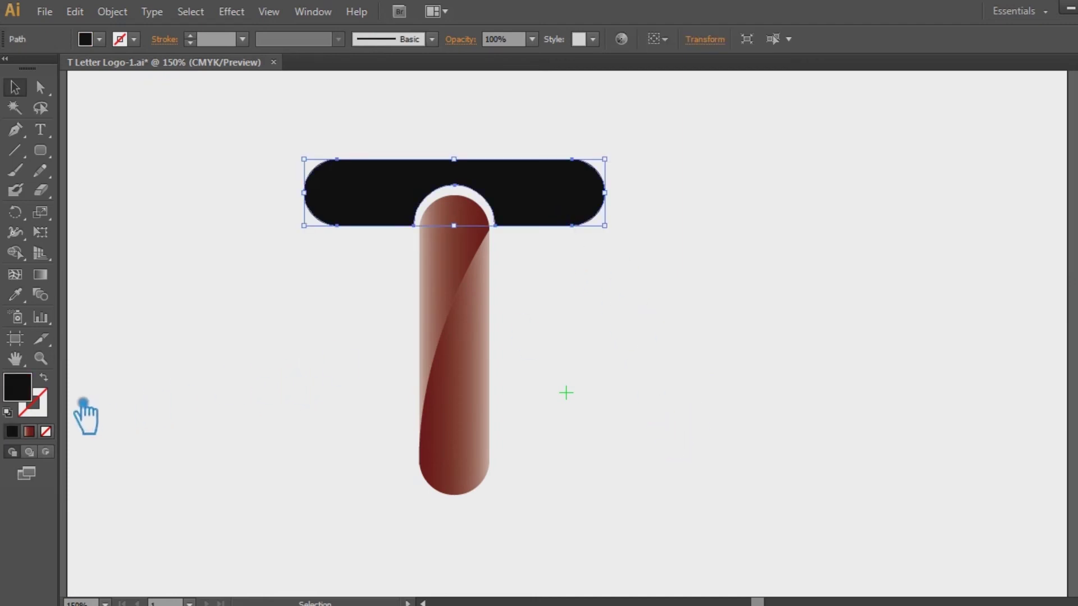
Step: Fill the top bar with a radial maroon gradient whose glow is widened across the bar
{"action": "left_click", "coordinate": [29, 431]}
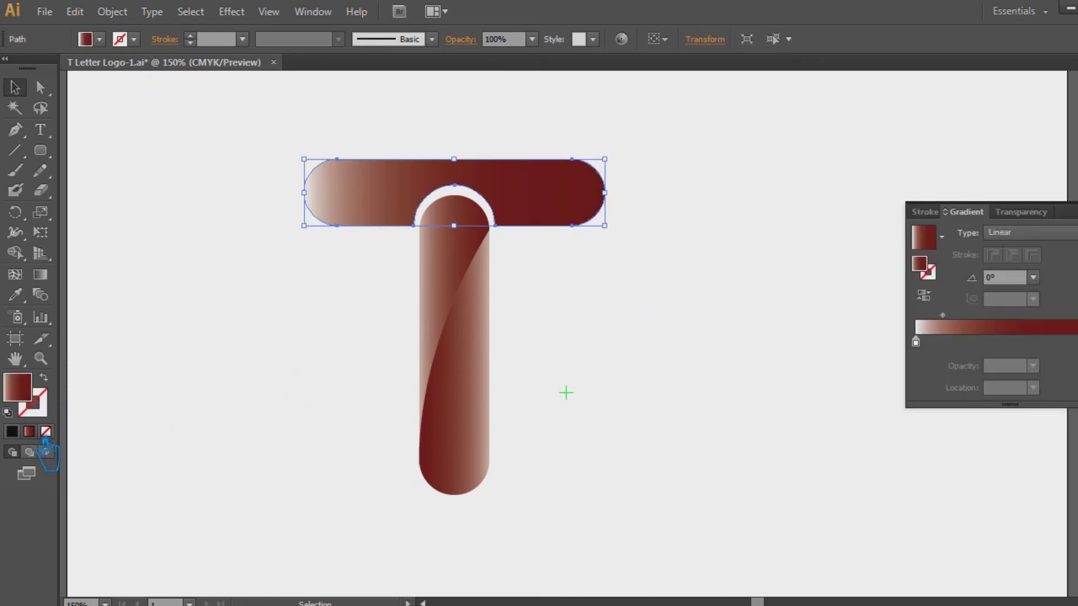
{"action": "left_click", "coordinate": [1050, 232]}
{"action": "left_click", "coordinate": [1045, 267]}
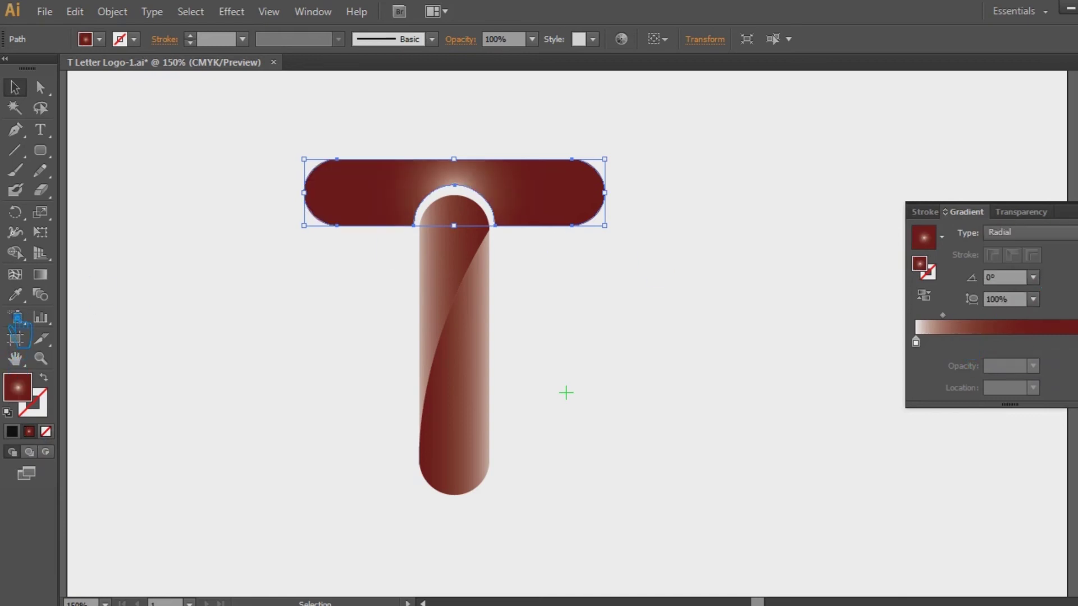
{"action": "left_click", "coordinate": [40, 274]}
{"action": "left_click_drag", "start_coordinate": [592, 203], "coordinate": [675, 201]}
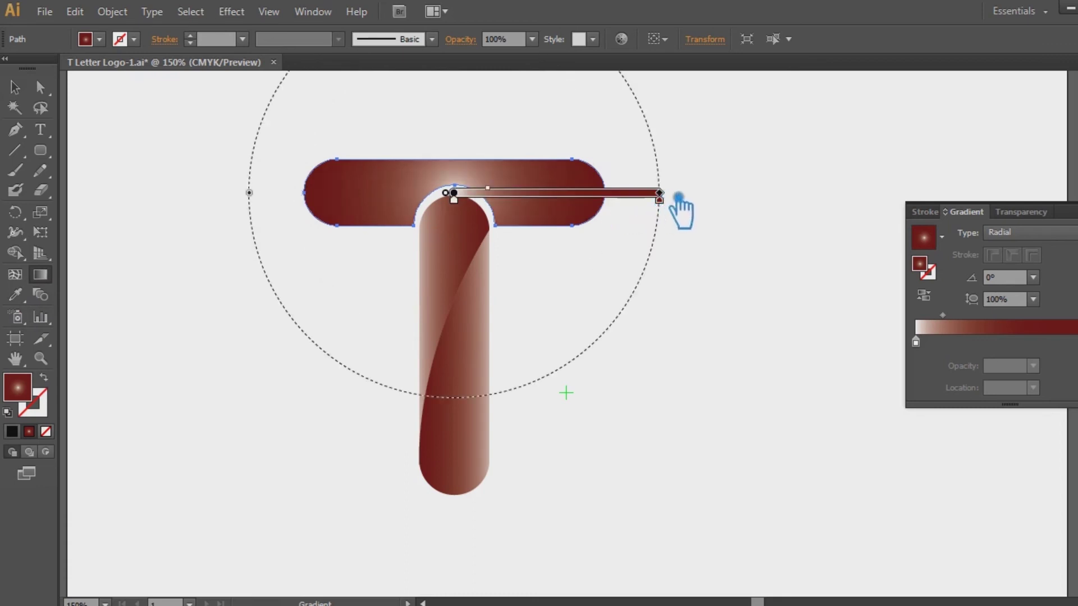
{"action": "left_click_drag", "start_coordinate": [675, 200], "coordinate": [789, 201]}
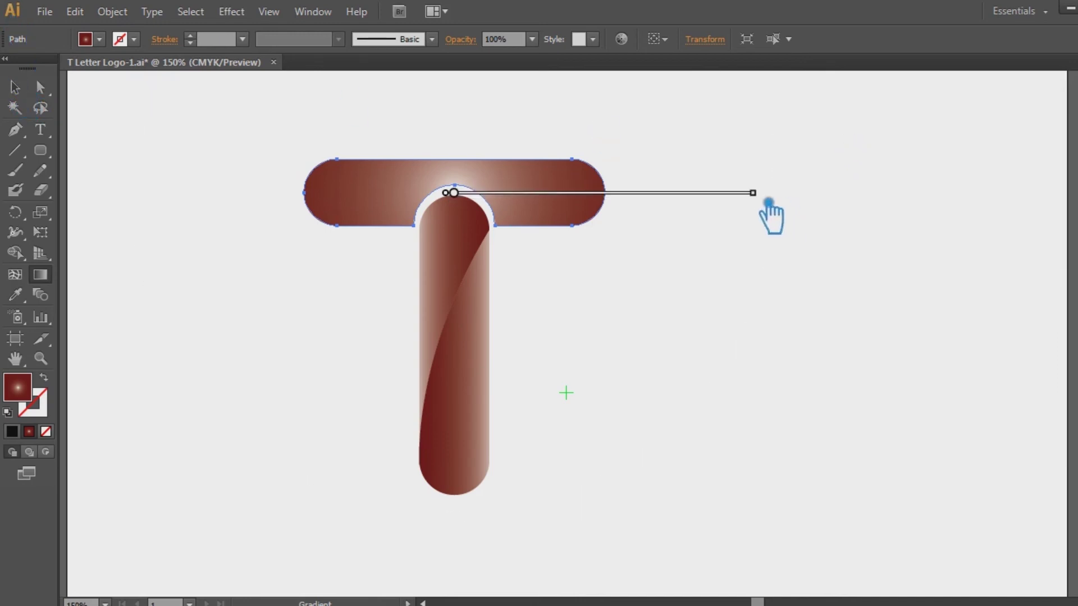
{"action": "key", "text": "v"}
{"action": "left_click", "coordinate": [331, 131]}
Step: Group all pieces of the T and move the grouped logo further right
{"action": "left_click_drag", "start_coordinate": [656, 453], "coordinate": [269, 150]}
{"action": "key", "text": "a"}
{"action": "key", "text": "ctrl+g"}
{"action": "key", "text": "v"}
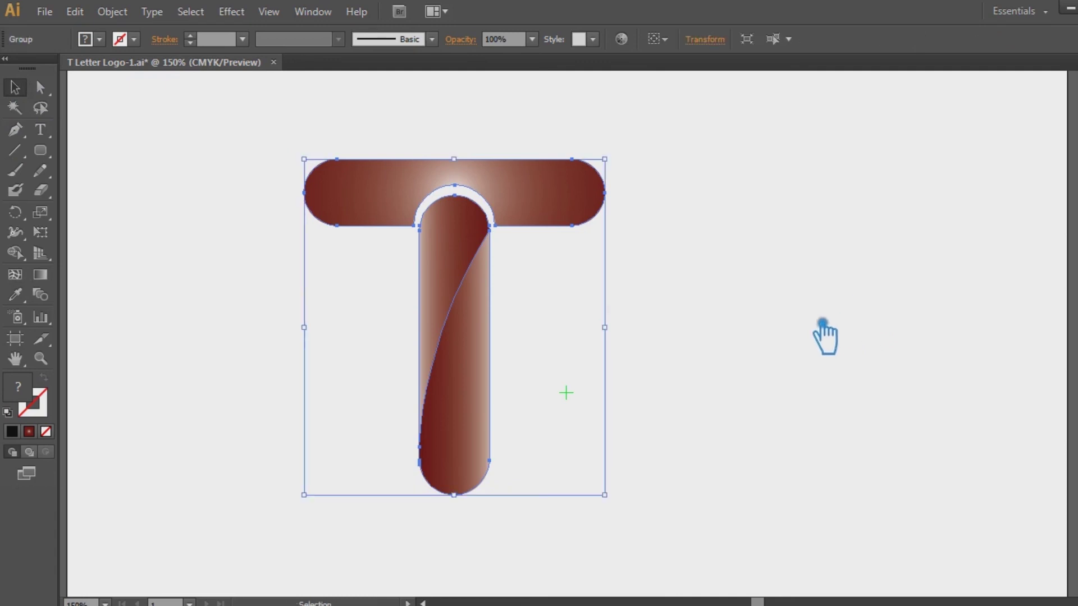
{"action": "left_click", "coordinate": [814, 326]}
{"action": "left_click_drag", "start_coordinate": [467, 337], "coordinate": [544, 337]}
{"action": "left_click", "coordinate": [773, 335]}
Step: Save the finished logo and preview it full screen, fitted in the window
{"action": "key", "text": "ctrl+s"}
{"action": "key", "text": "f"}
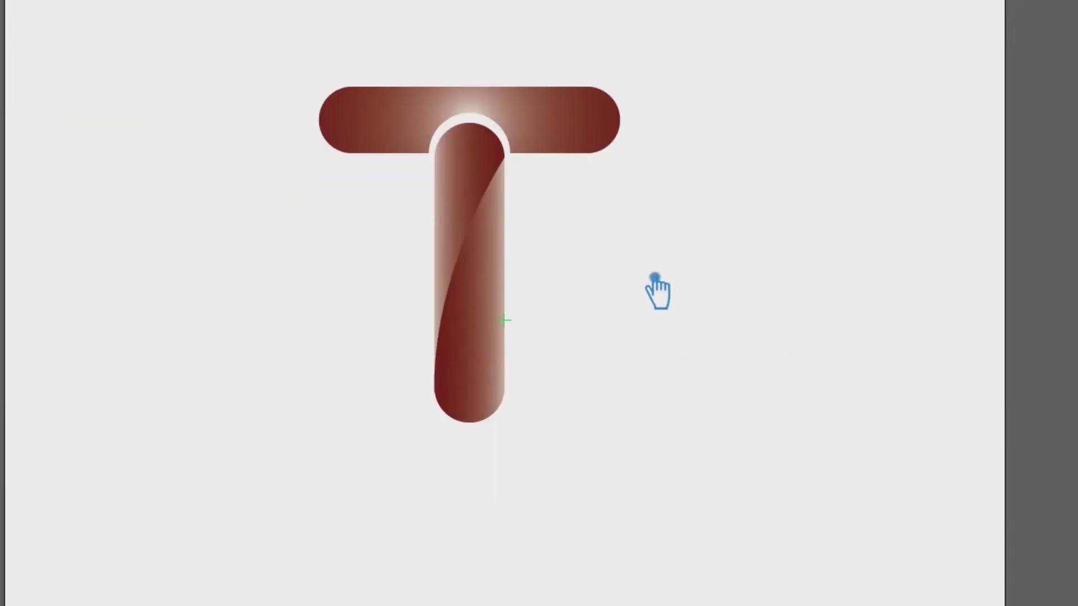
{"action": "key", "text": "ctrl+0"}
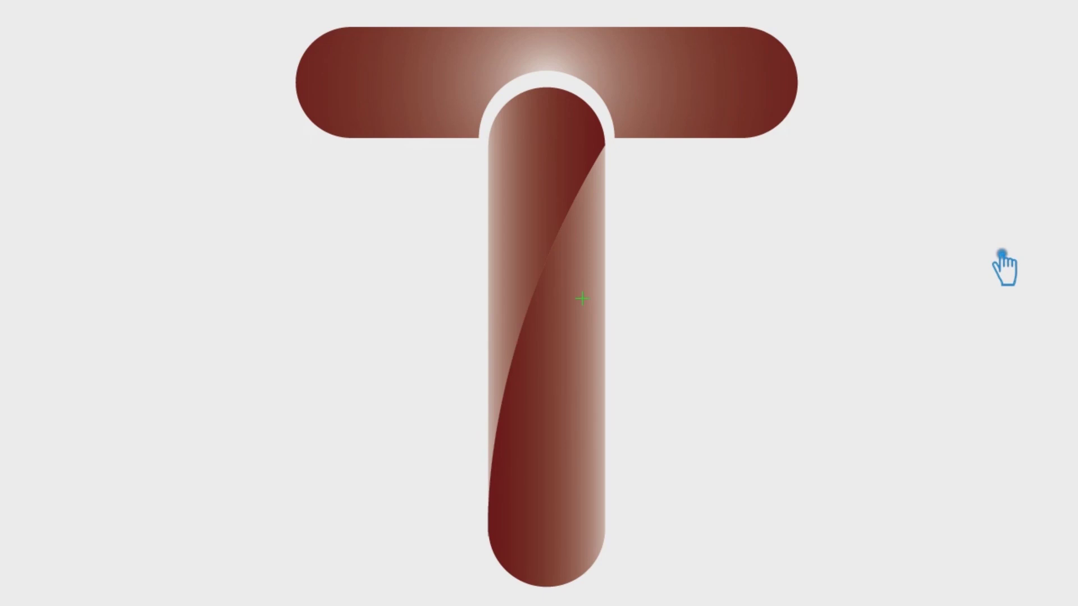